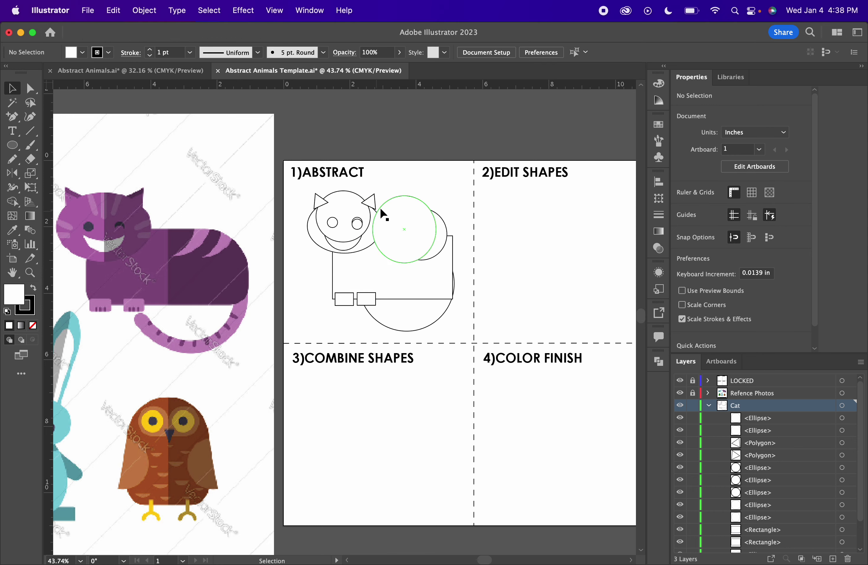
- Switch to Abstract Animals.ai, select its finished EDIT SHAPES cat and zoom in
click(182, 70)
click(503, 266)
scroll(502, 266, up, 3)
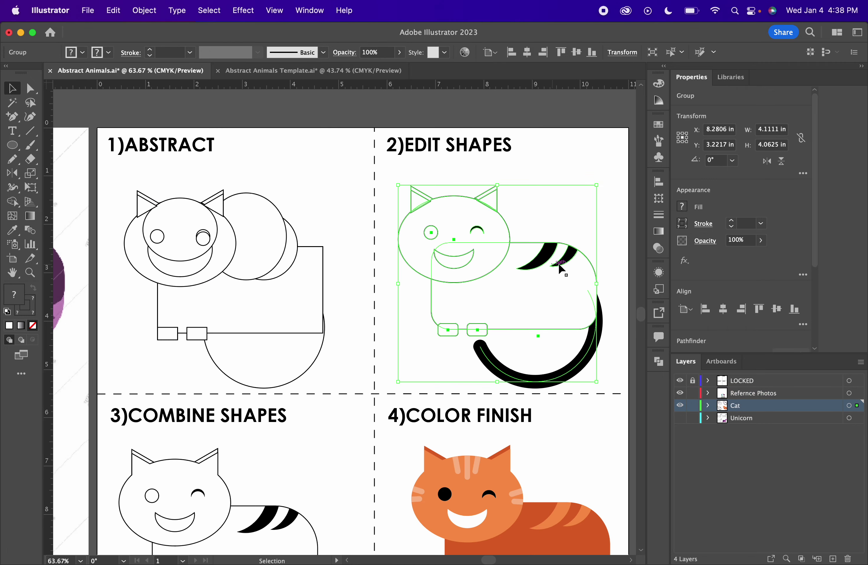
scroll(560, 269, up, 3)
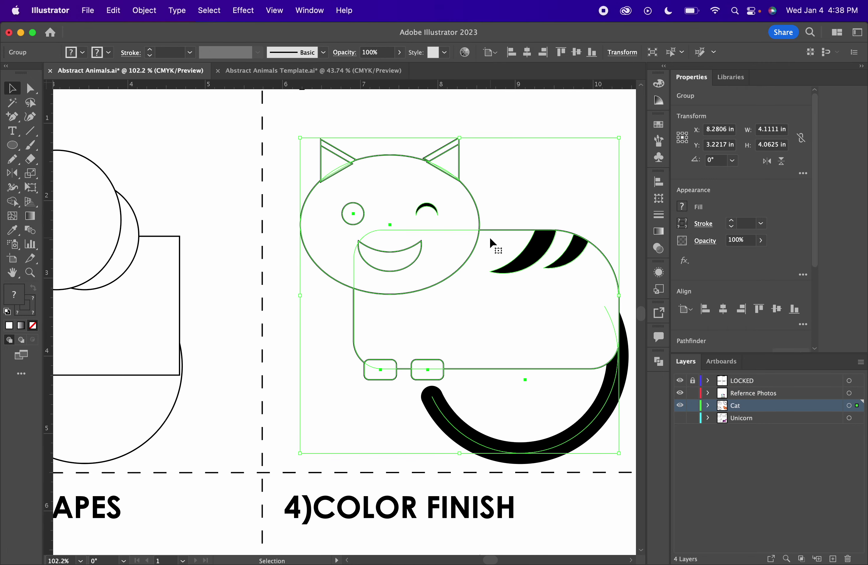
- In the template, duplicate the abstract cat sketch into the EDIT SHAPES panel
click(282, 73)
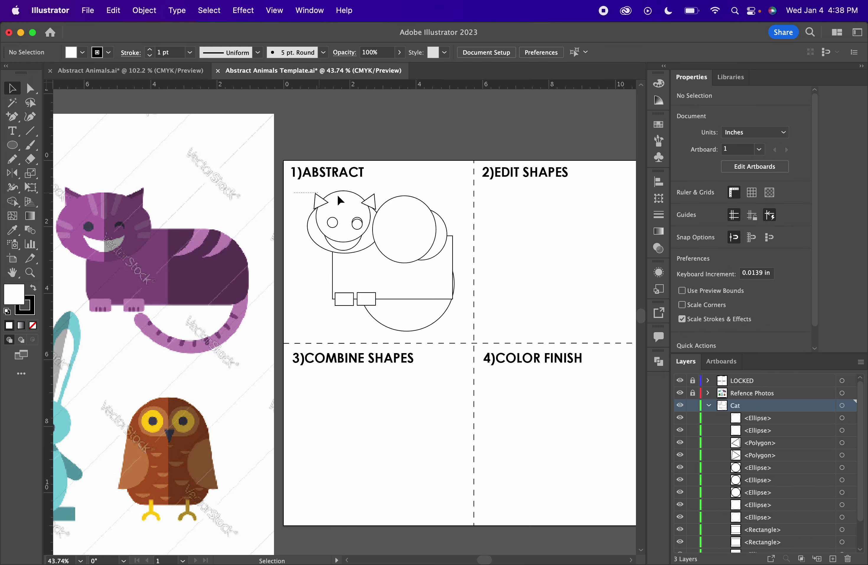
drag(359, 202, 463, 329)
scroll(419, 299, right, 5)
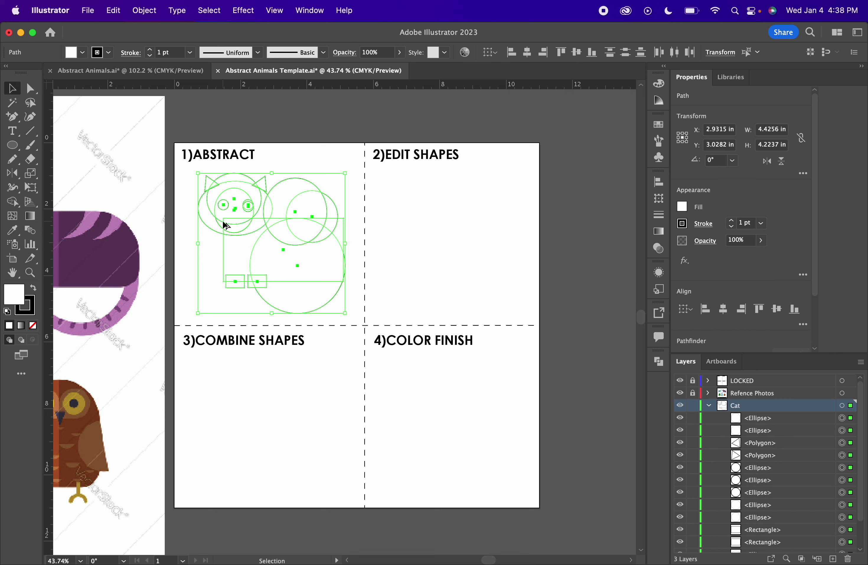
drag(224, 222, 403, 223)
click(183, 204)
- Group the original cat's shapes and name the group 'Abstract' in the Layers panel
drag(184, 174, 348, 306)
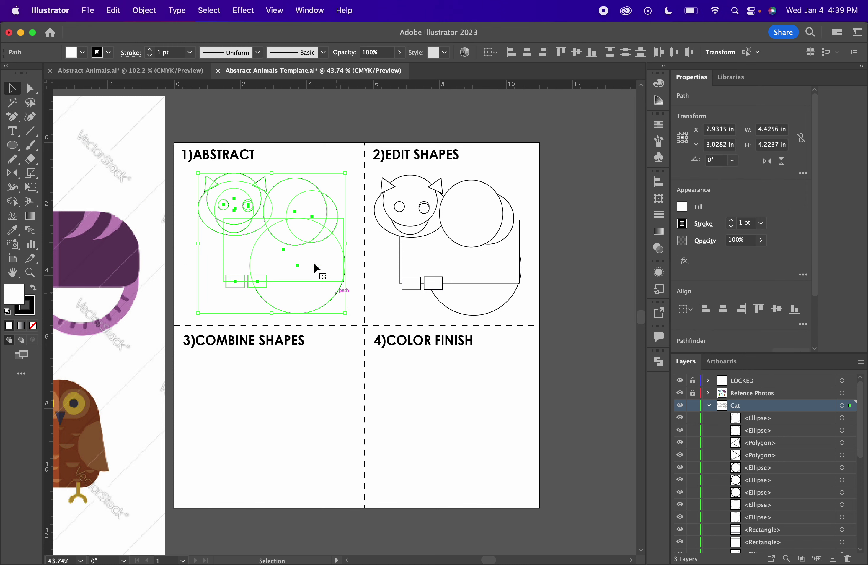
key(super+g)
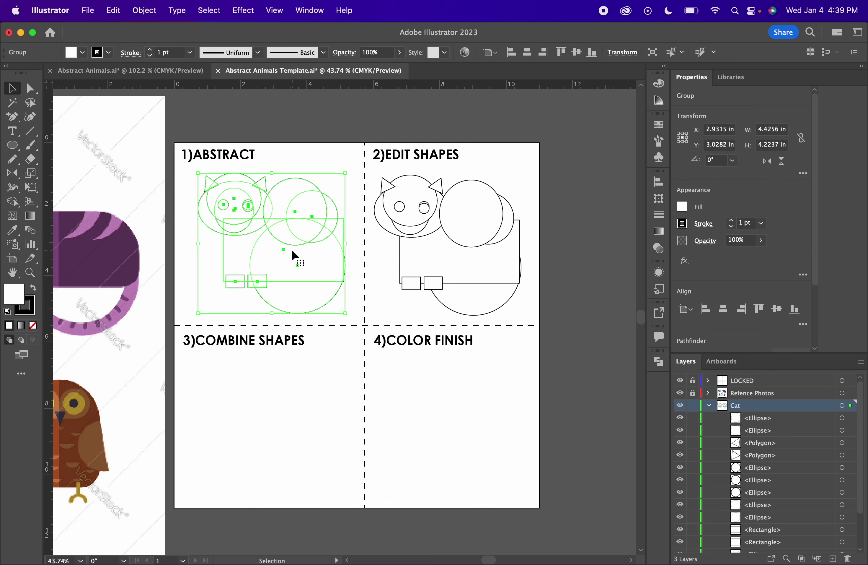
right_click(293, 253)
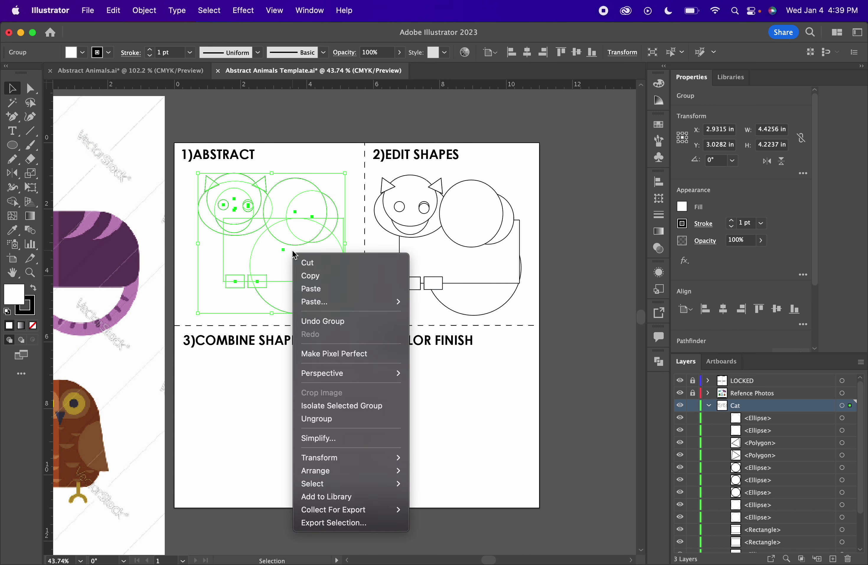
click(247, 383)
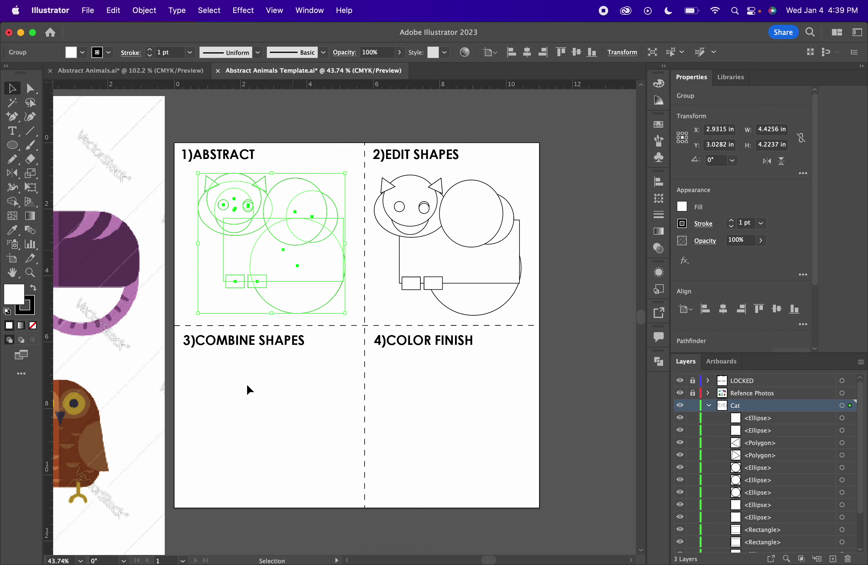
scroll(801, 464, down, 3)
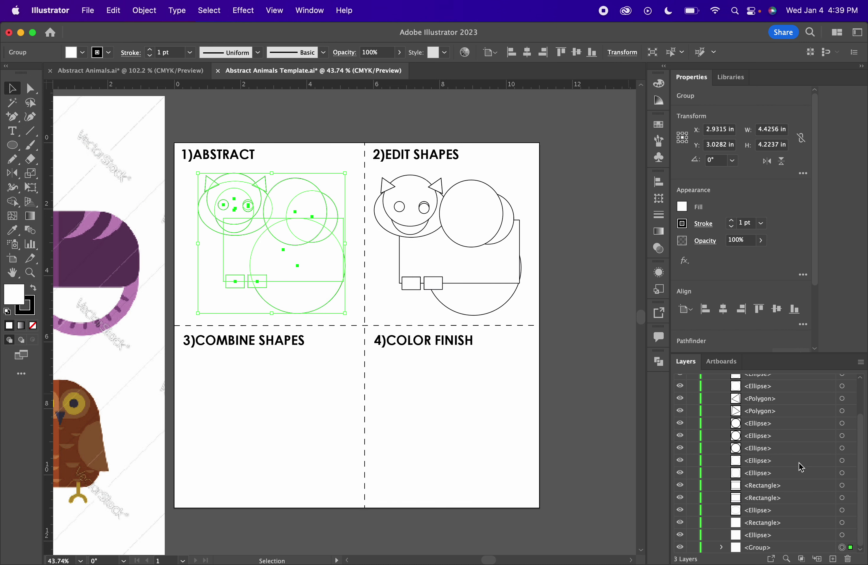
double_click(758, 549)
text(Abstract)
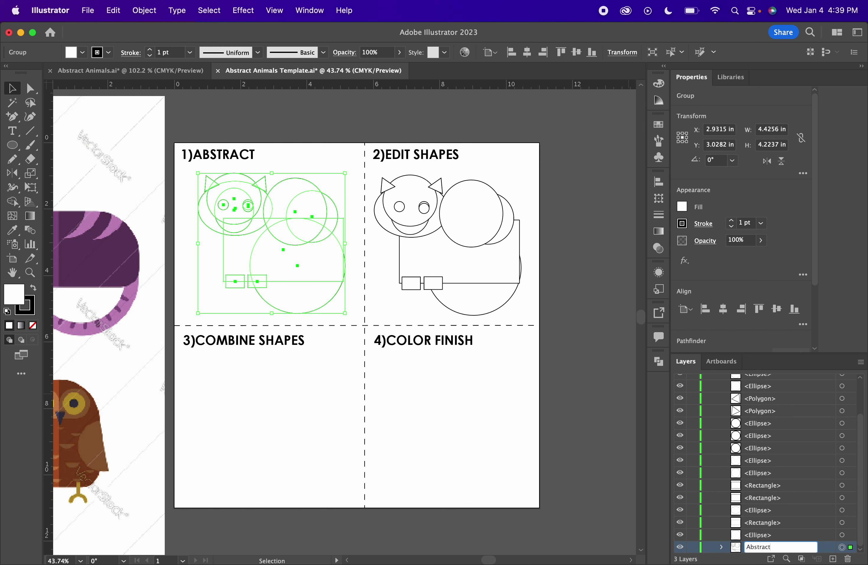
key(Return)
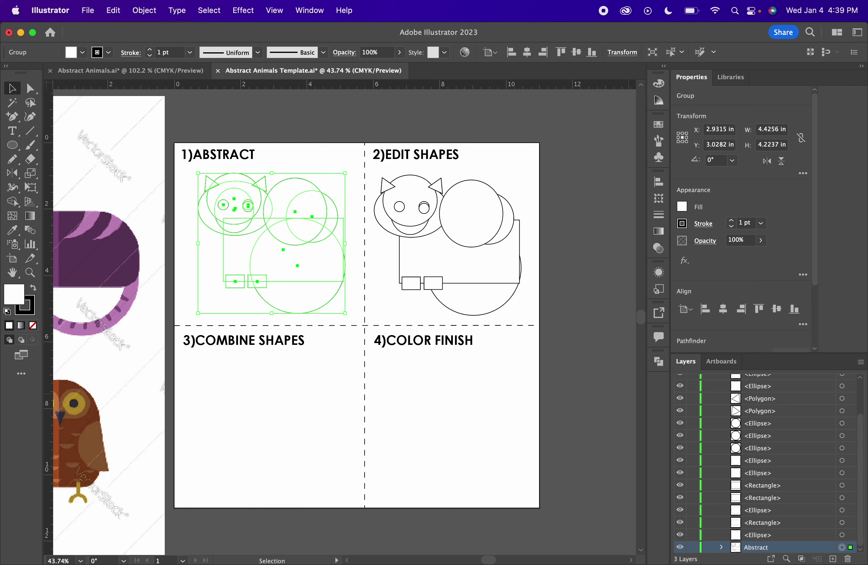
click(680, 547)
click(680, 547)
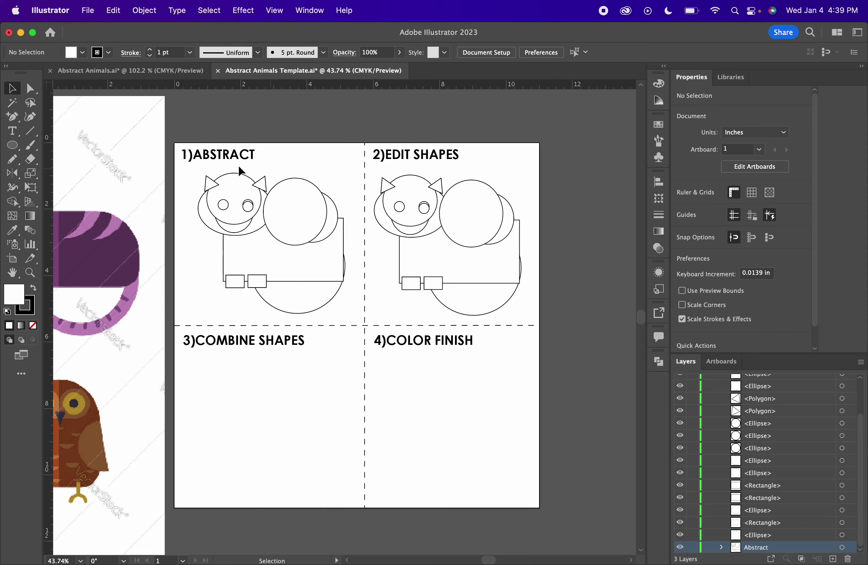
- Give both overlapping face circles no stroke and a black fill
scroll(465, 258, up, 5)
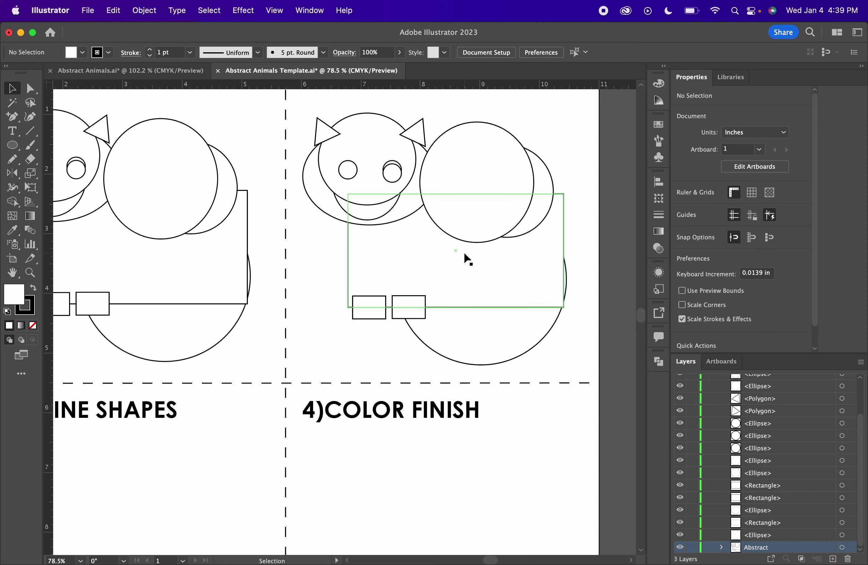
scroll(467, 258, down, 4)
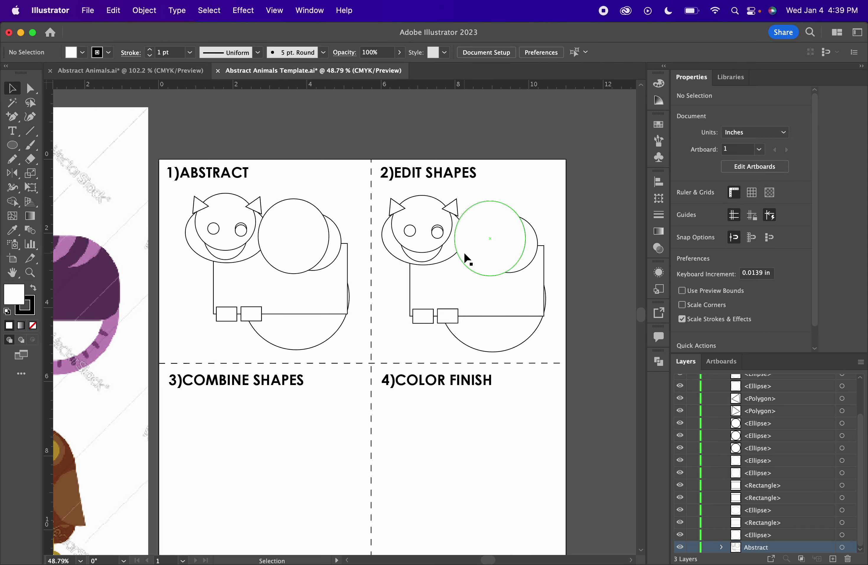
scroll(464, 252, left, 8)
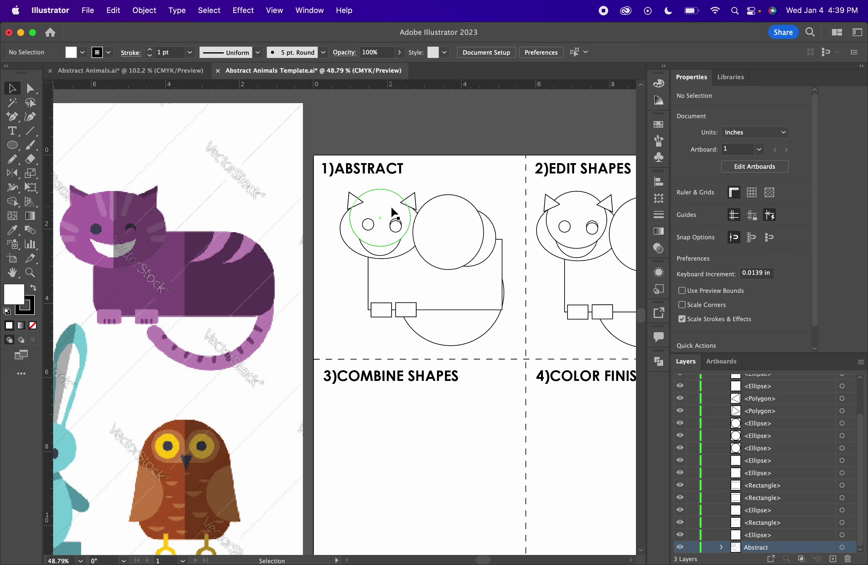
scroll(515, 314, right, 6)
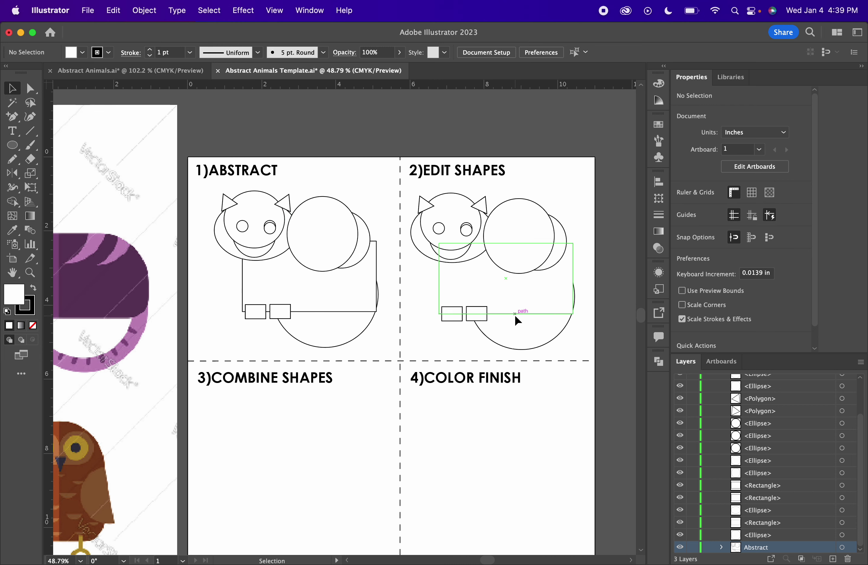
scroll(516, 285, up, 5)
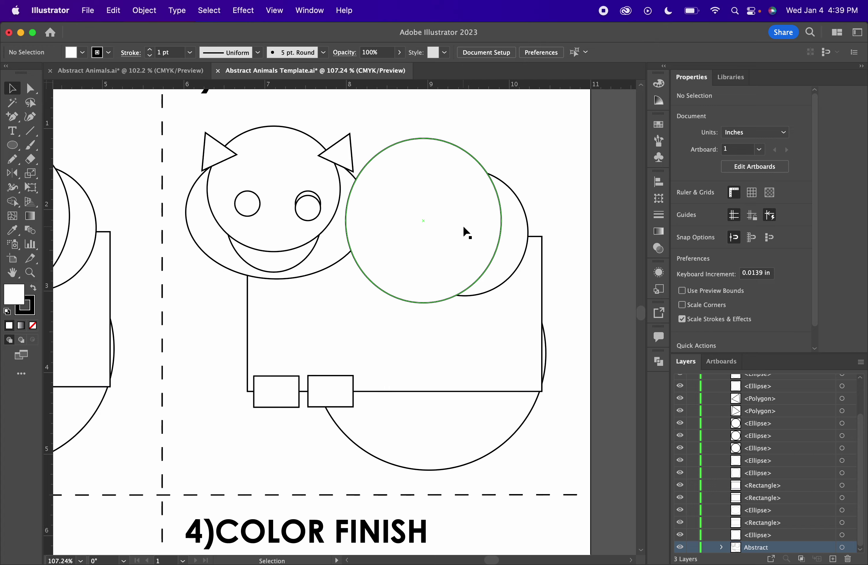
click(253, 183)
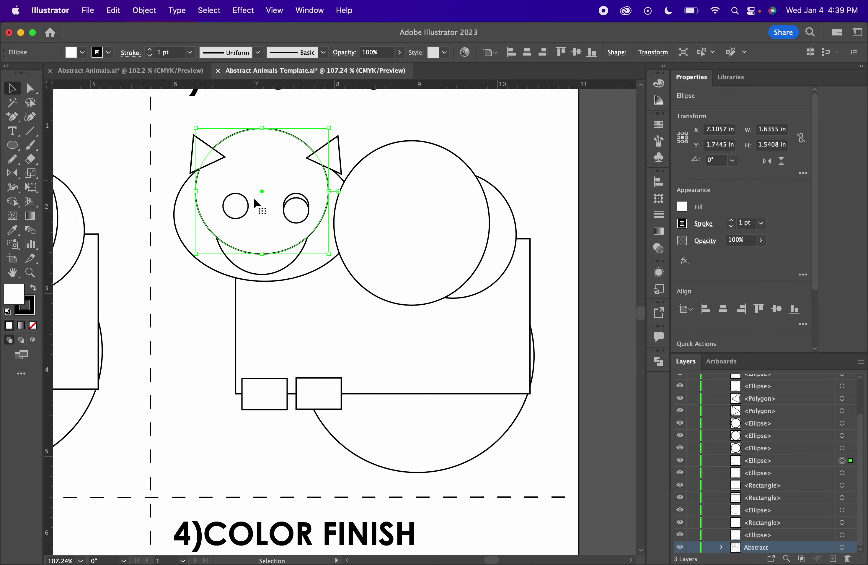
shift+click(254, 264)
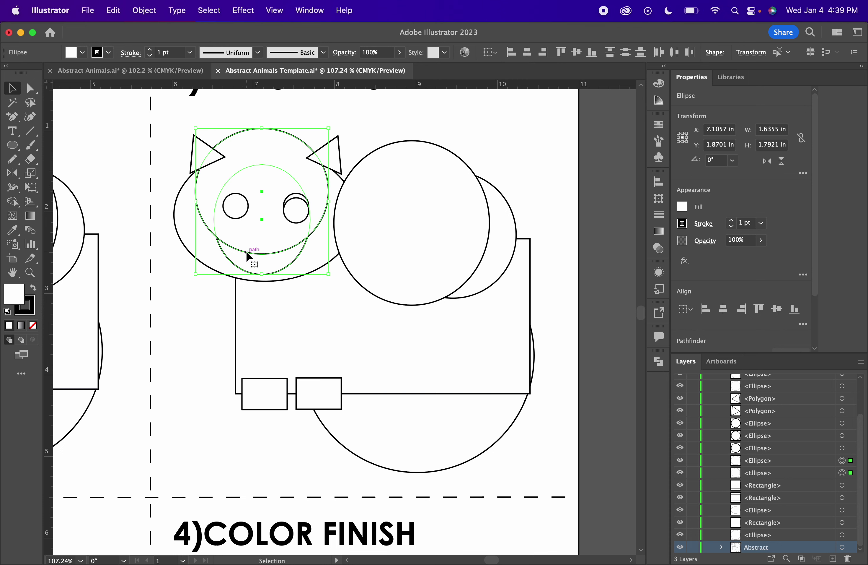
click(110, 52)
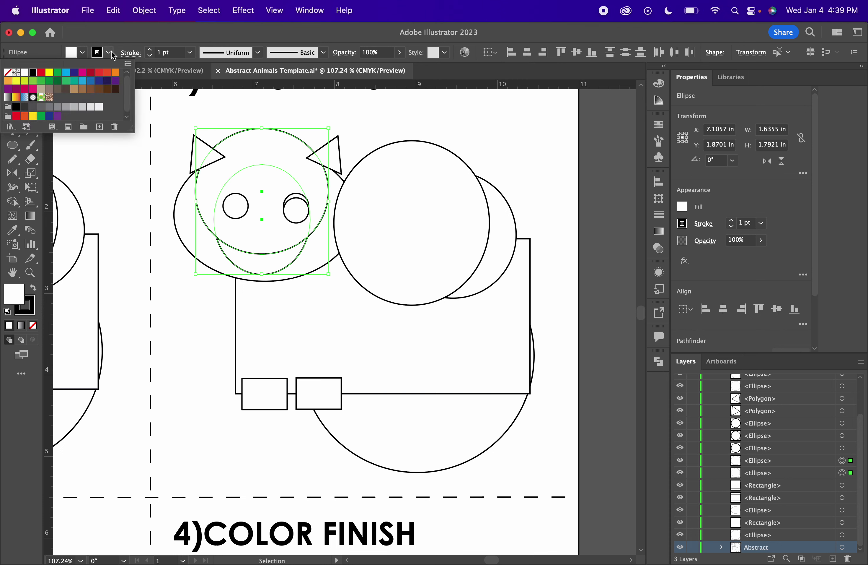
click(9, 73)
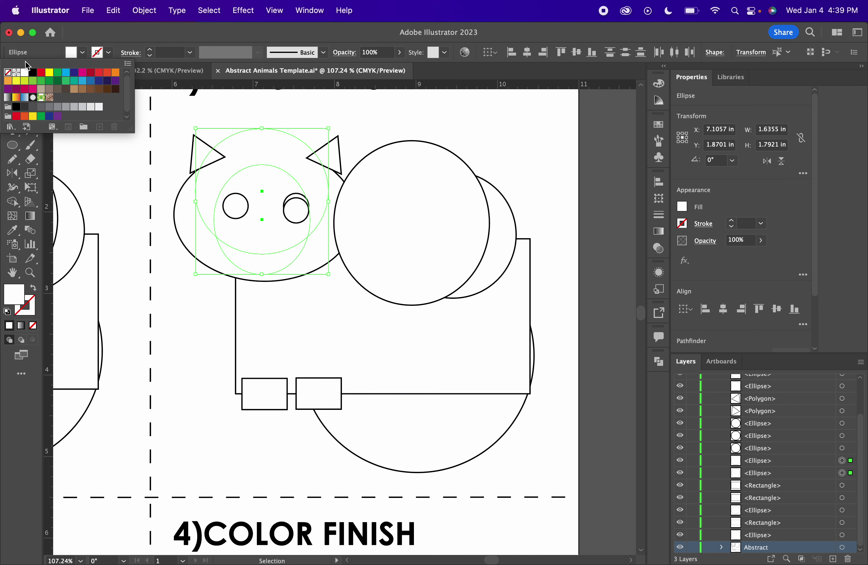
click(83, 52)
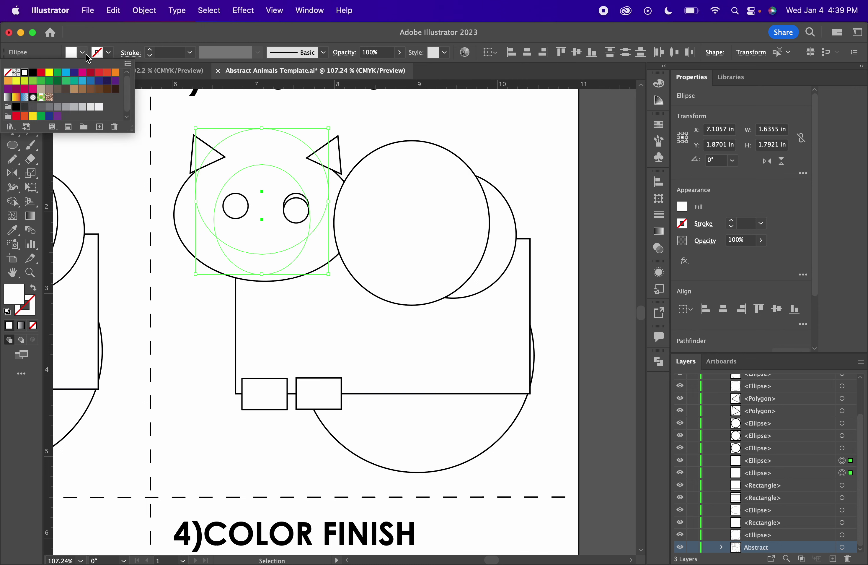
click(32, 72)
click(392, 128)
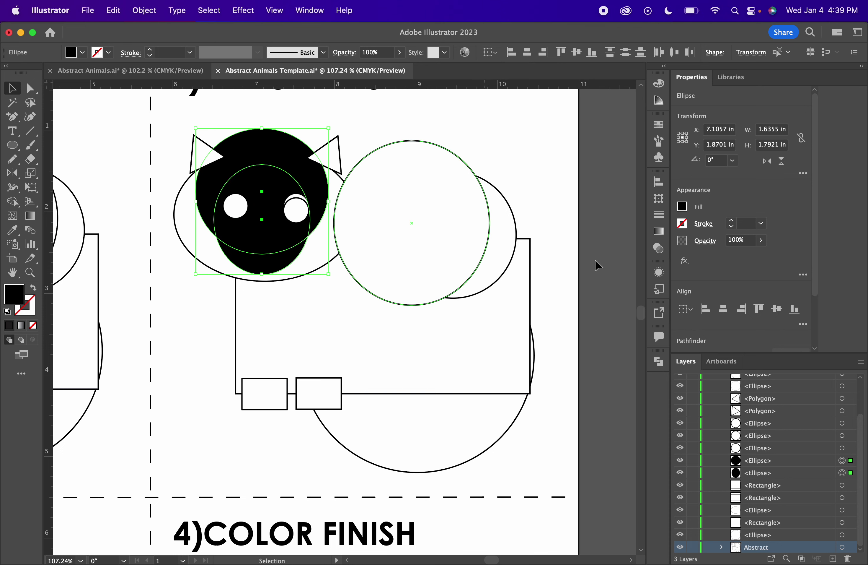
- Carve a black crescent mouth with Shape Builder, then nudge it slightly up and right
click(658, 360)
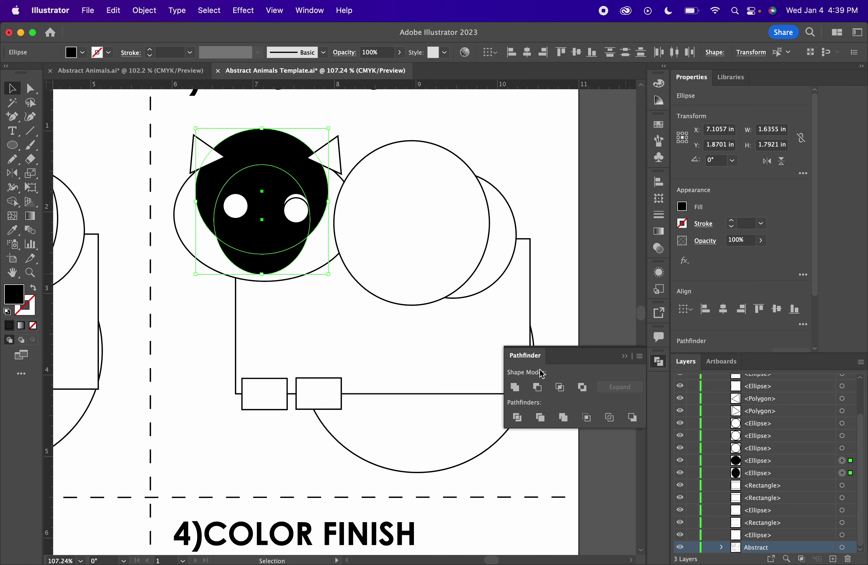
click(625, 355)
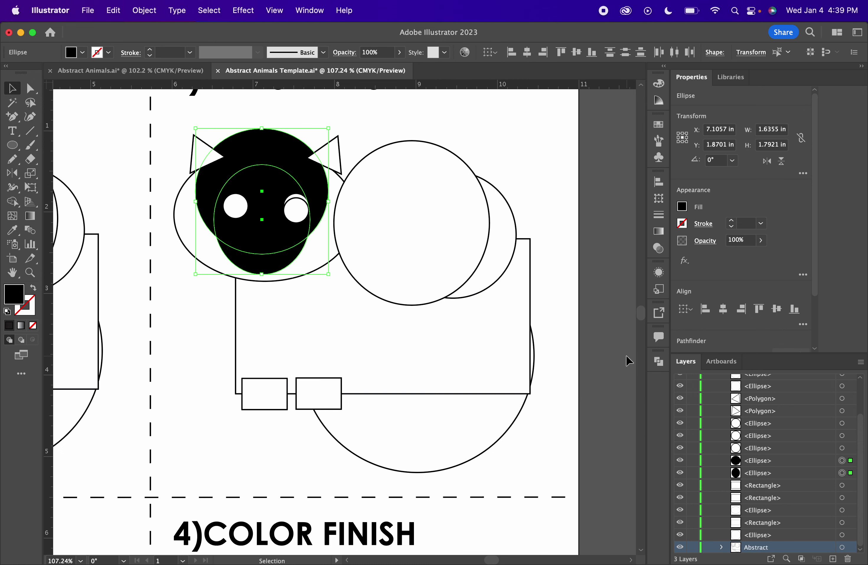
key(shift)
key(shift+m)
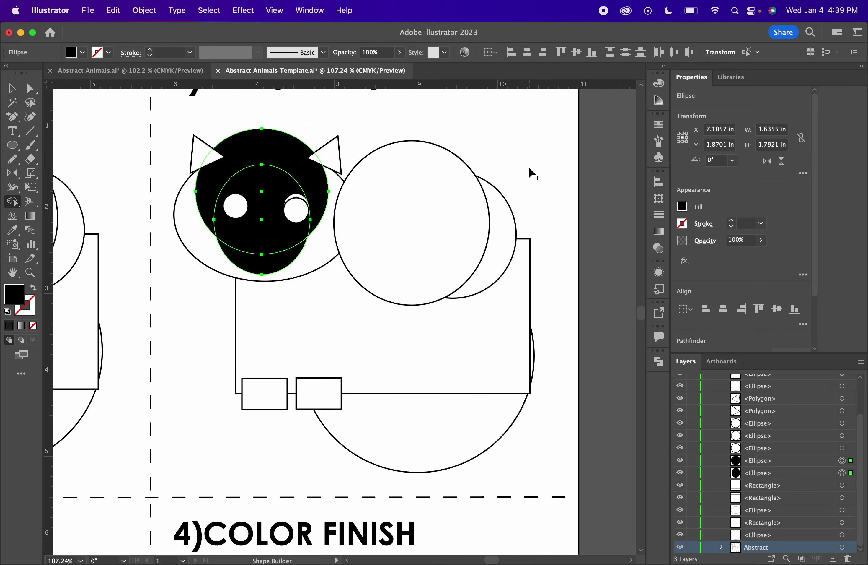
alt+click(300, 163)
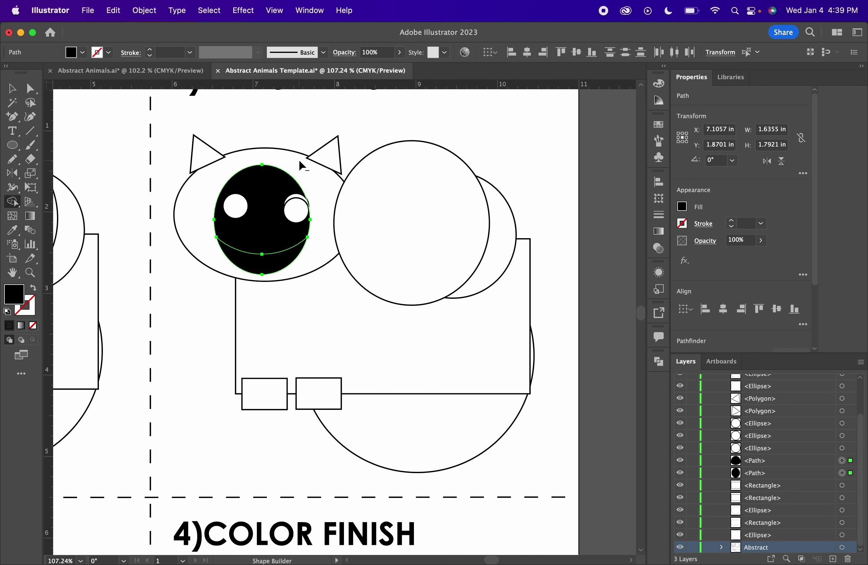
alt+click(261, 240)
click(12, 88)
click(181, 326)
scroll(180, 326, down, 3)
scroll(181, 326, left, 3)
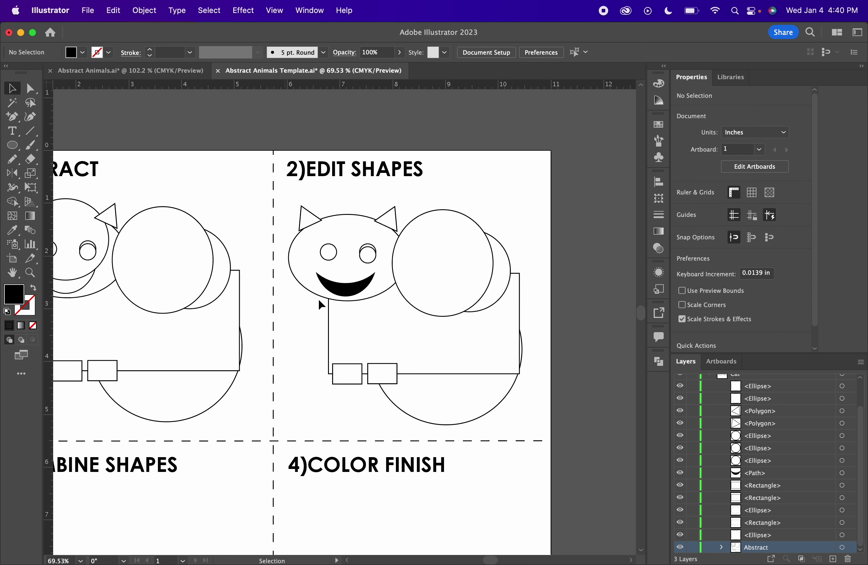
mouse_move(343, 296)
mouse_down()
mouse_move(352, 290)
mouse_move(345, 291)
mouse_up()
scroll(462, 252, up, 3)
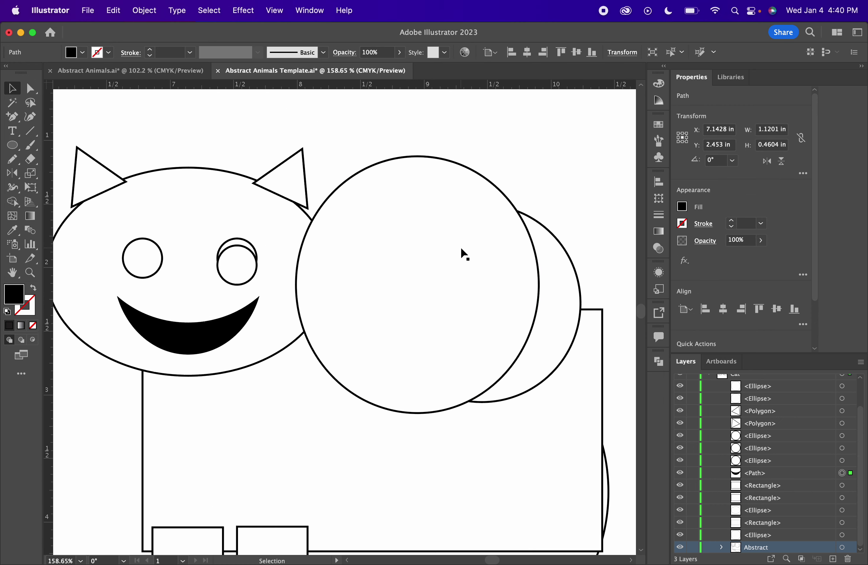
- Give both right-eye ellipses no stroke and a black fill
scroll(233, 248, up, 2)
click(234, 248)
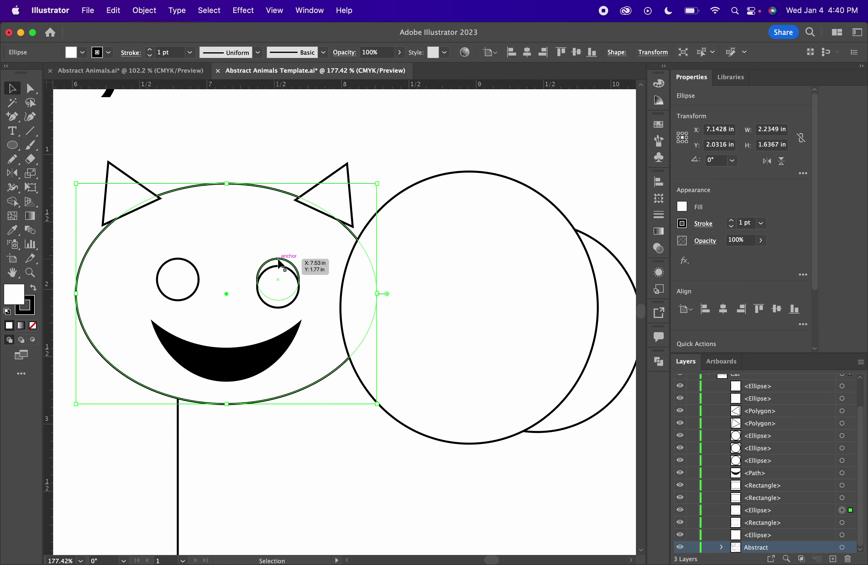
click(280, 286)
shift+click(281, 287)
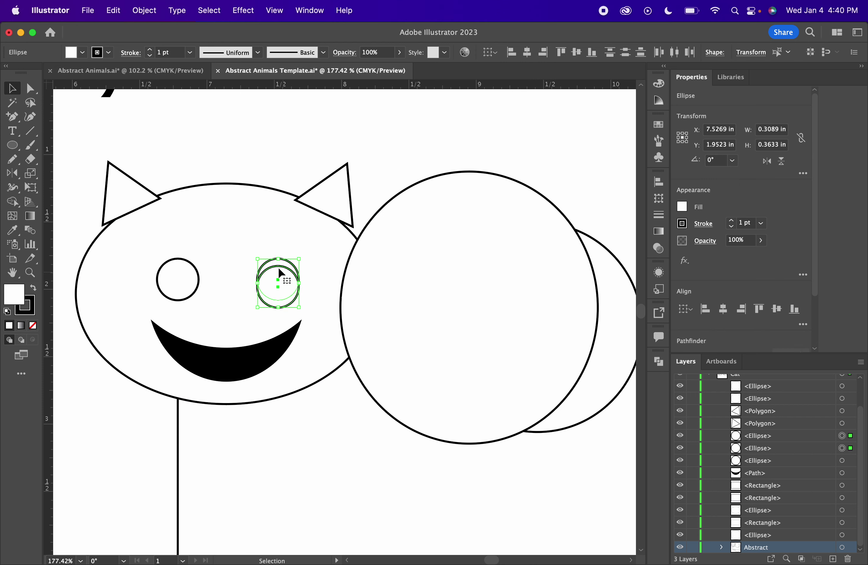
scroll(277, 266, up, 3)
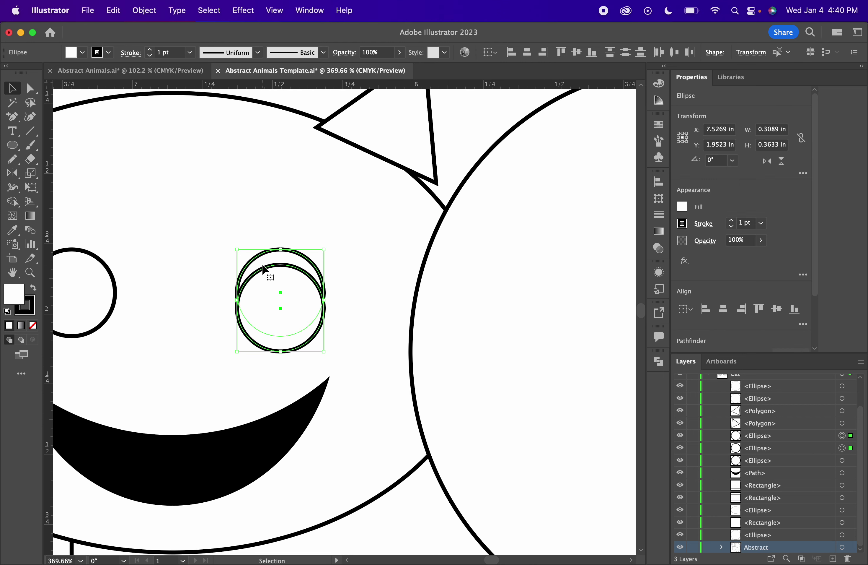
click(109, 52)
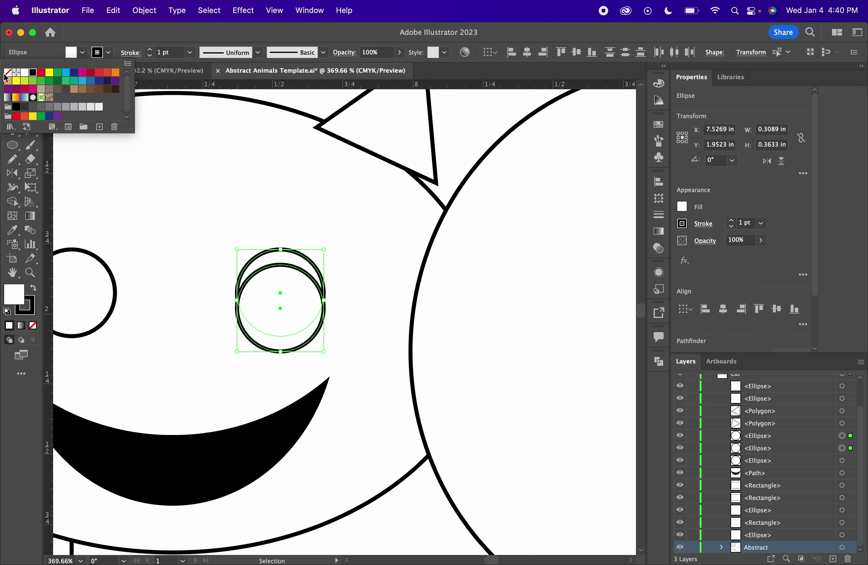
click(6, 73)
click(82, 52)
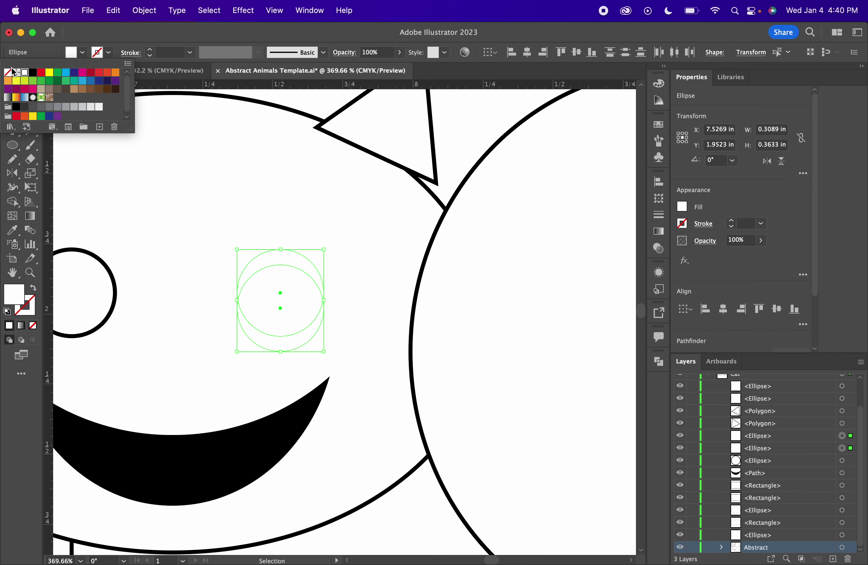
click(32, 73)
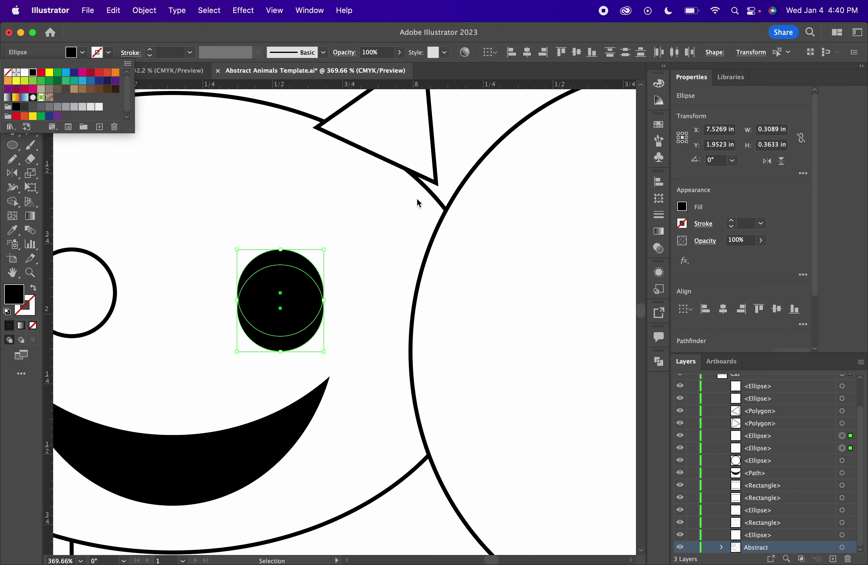
- Delete the inner overlap and lower part with Shape Builder, leaving an upper crescent eye
click(659, 361)
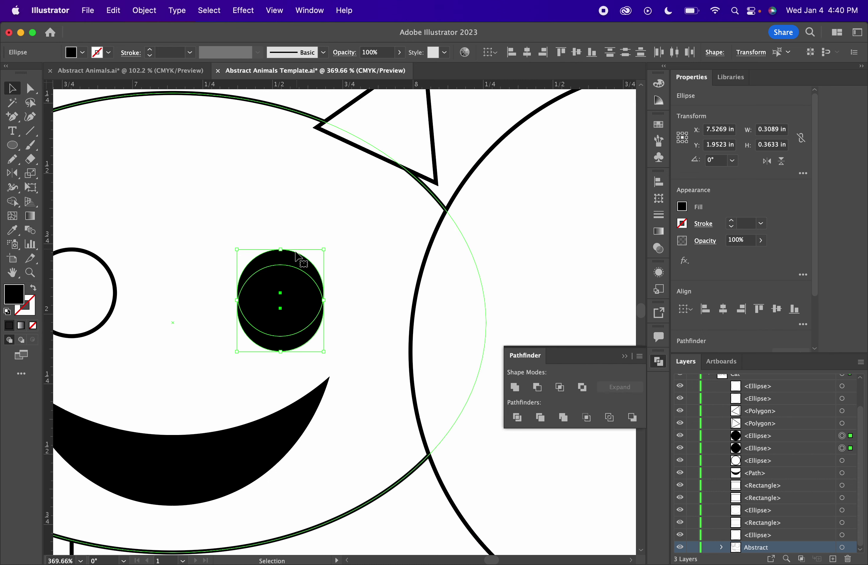
click(625, 355)
key(shift+m)
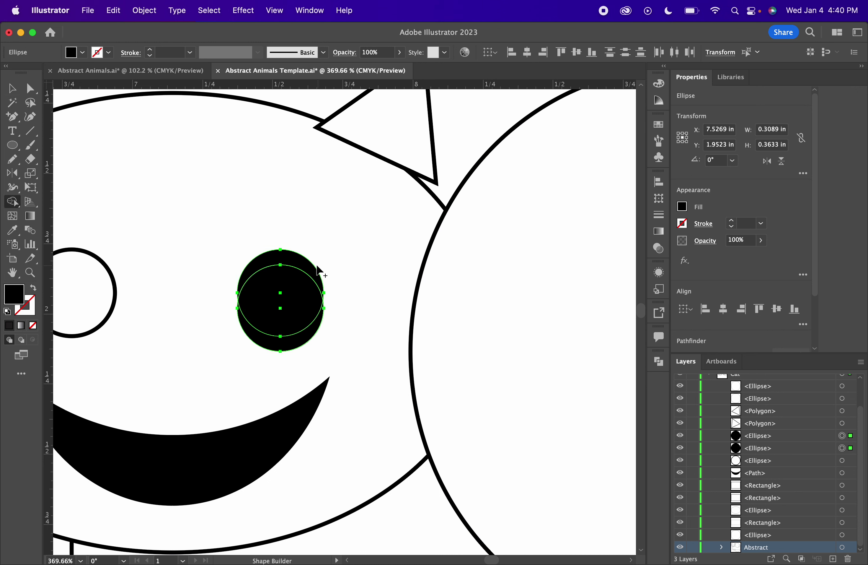
alt+click(304, 306)
alt+click(304, 337)
key(v)
scroll(351, 274, down, 5)
- Give the two large circles behind the head no stroke and a black fill
click(561, 187)
scroll(562, 187, right, 5)
click(418, 254)
shift+click(480, 280)
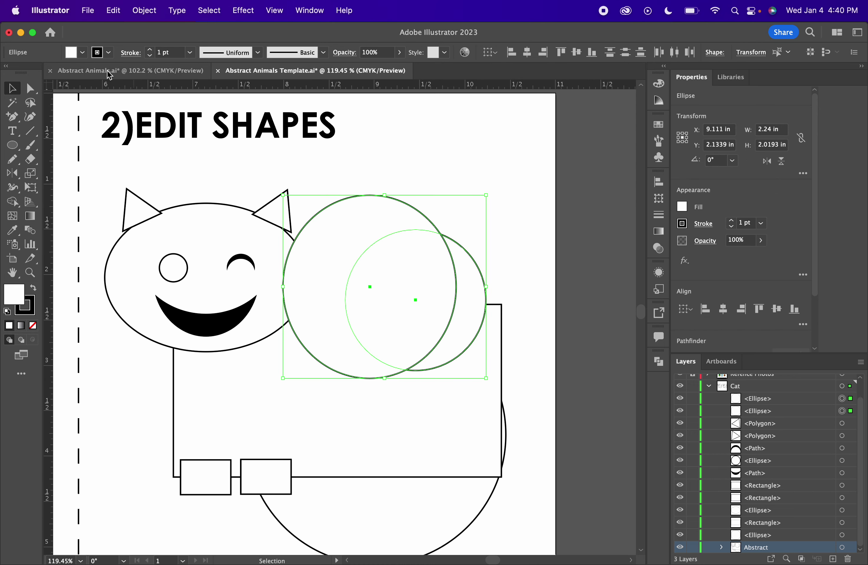
click(109, 53)
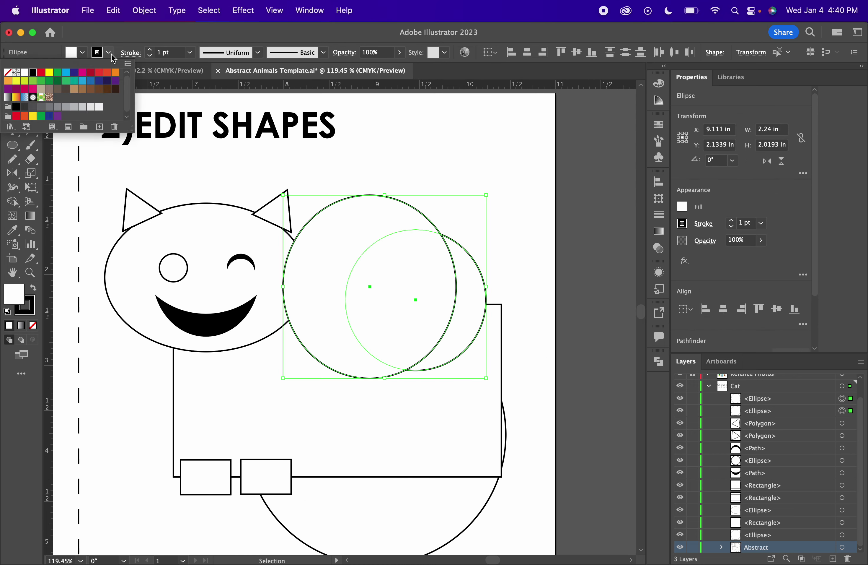
click(7, 72)
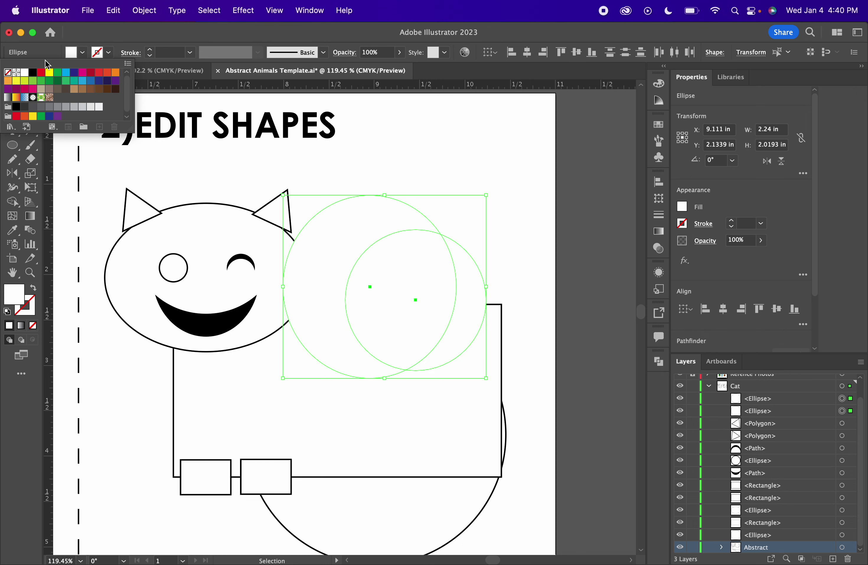
click(32, 72)
click(492, 164)
- Delete the overlap and the big circle's left part with Shape Builder, leaving a crescent
key(shift+m)
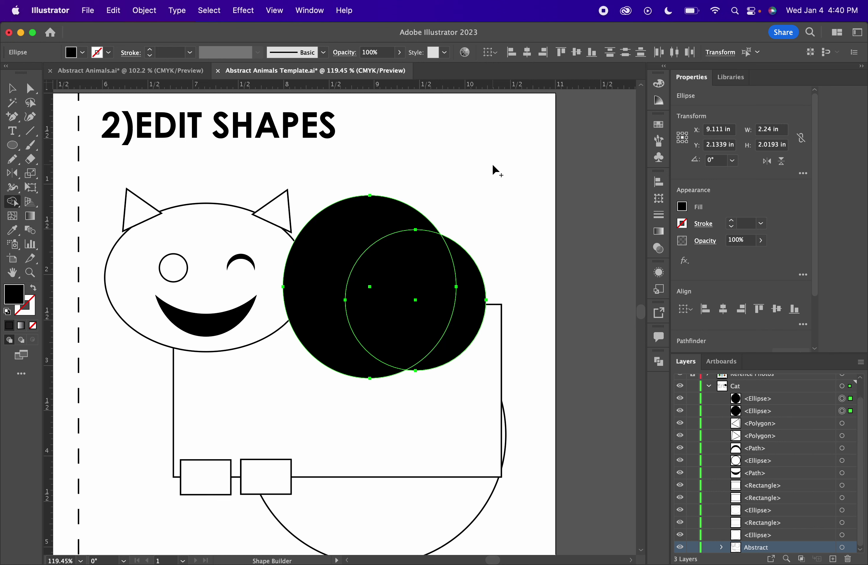
alt+click(420, 265)
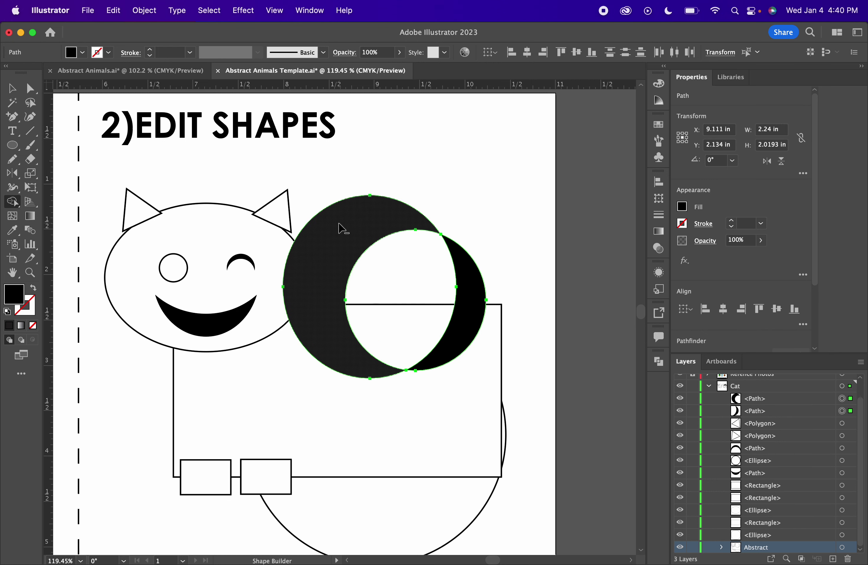
alt+click(339, 226)
key(v)
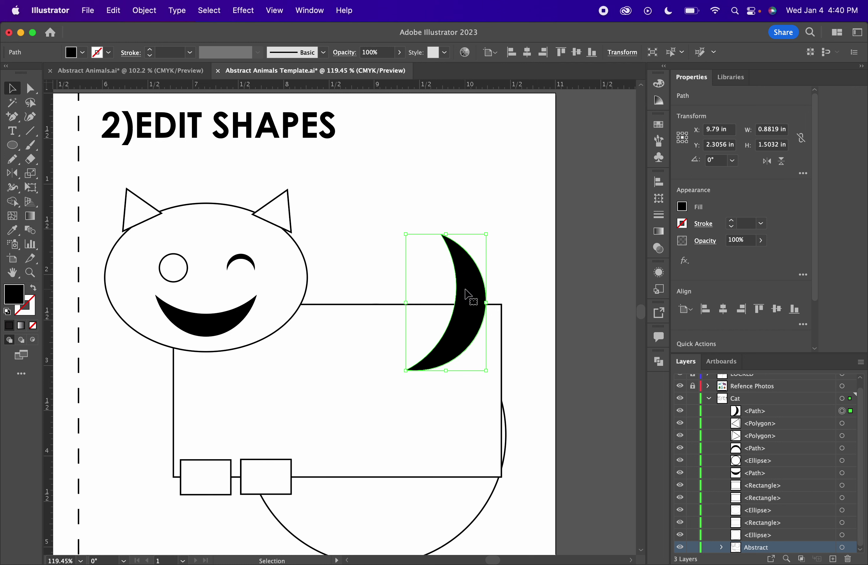
- Move the black crescent left, closer to the cat's head
drag(474, 291, 417, 280)
scroll(417, 280, down, 10)
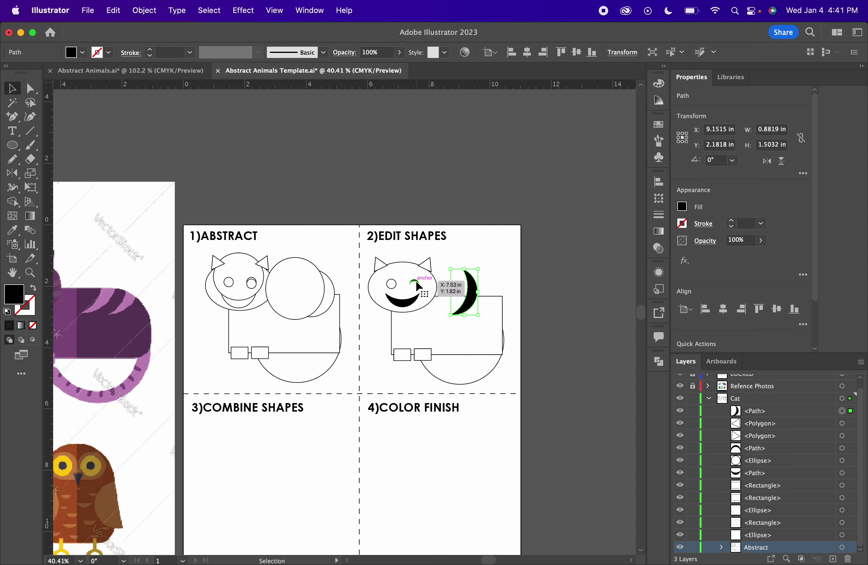
scroll(463, 284, right, 3)
scroll(487, 263, left, 2)
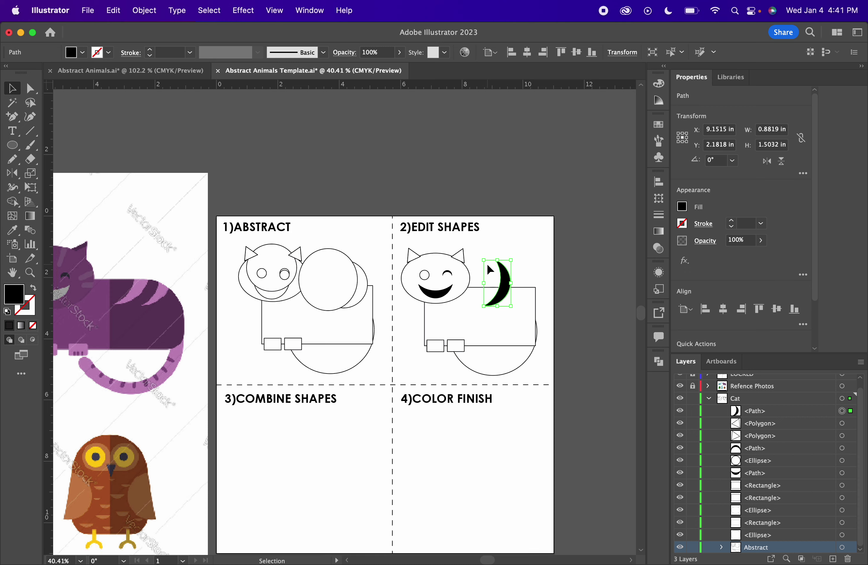
scroll(511, 291, up, 5)
drag(496, 292, 533, 292)
- Add a smaller copy of the crescent and place it just to the right
drag(546, 223, 536, 243)
drag(518, 300, 528, 290)
scroll(528, 290, left, 15)
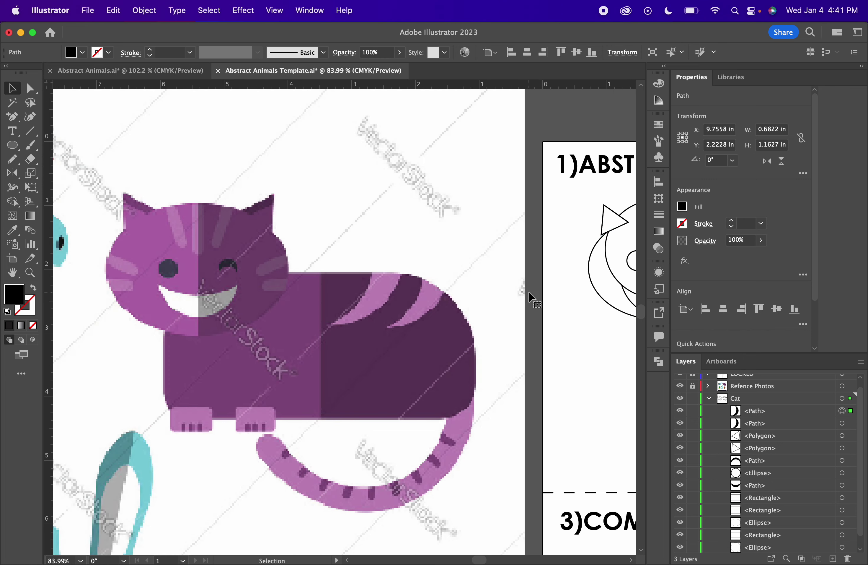
scroll(391, 309, right, 20)
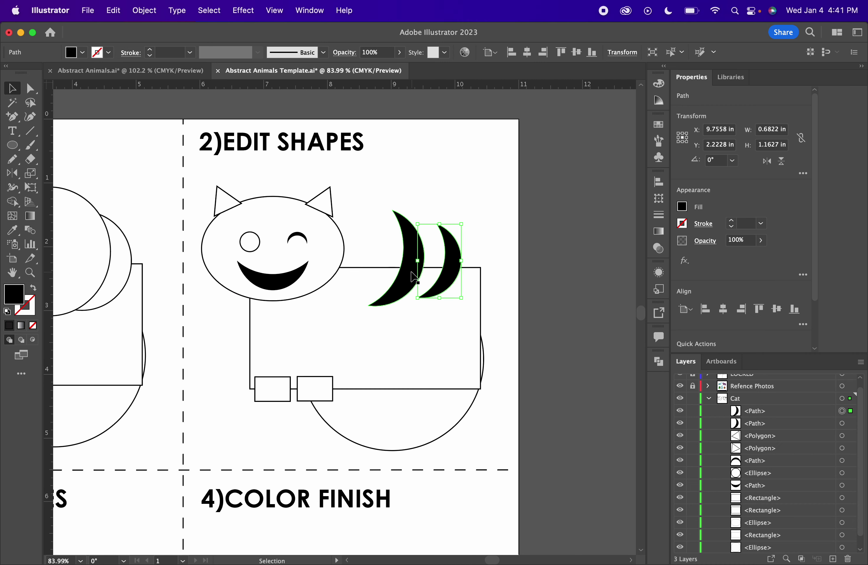
scroll(486, 280, down, 6)
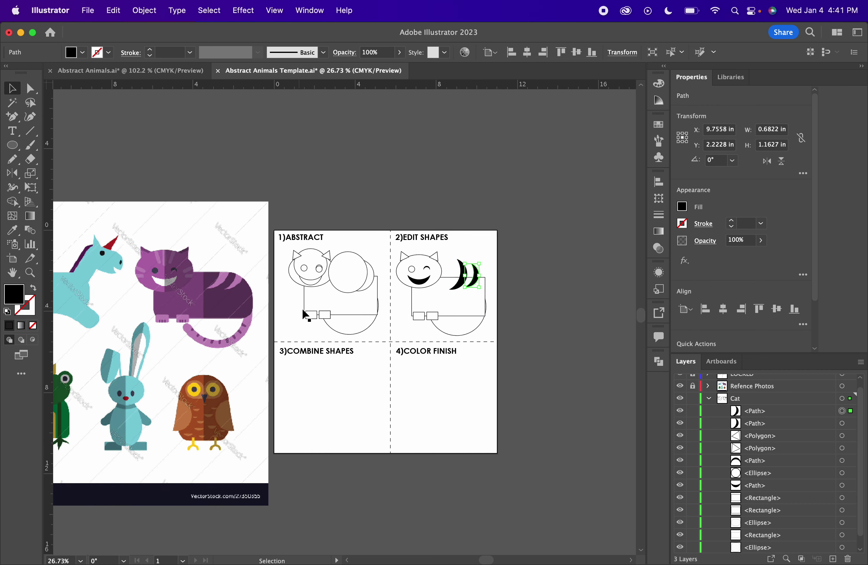
- Select the cat's body rectangle with the Direct Selection tool
click(324, 377)
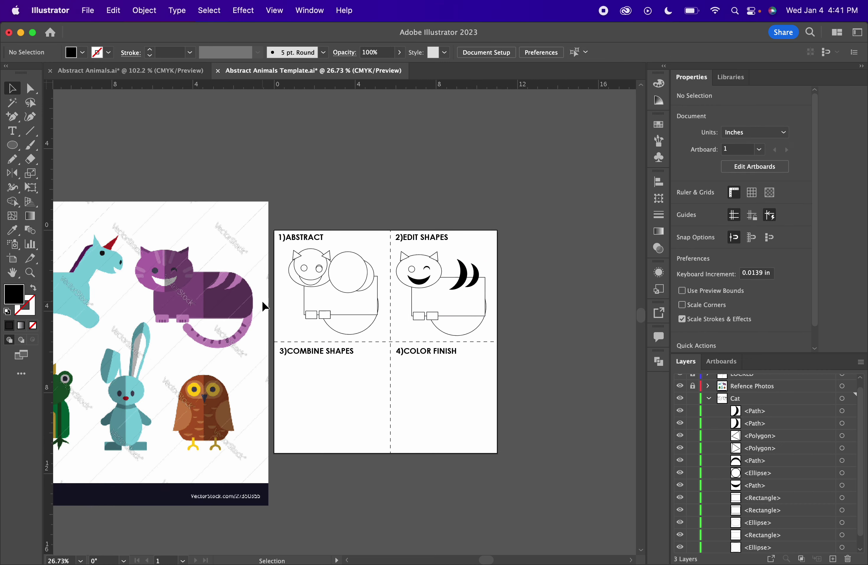
scroll(463, 303, up, 5)
click(495, 316)
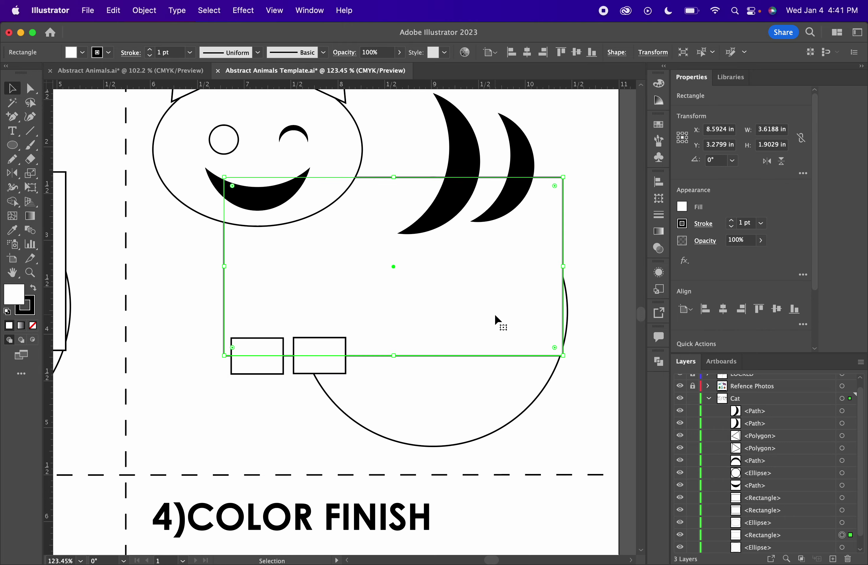
click(580, 251)
click(561, 242)
click(30, 88)
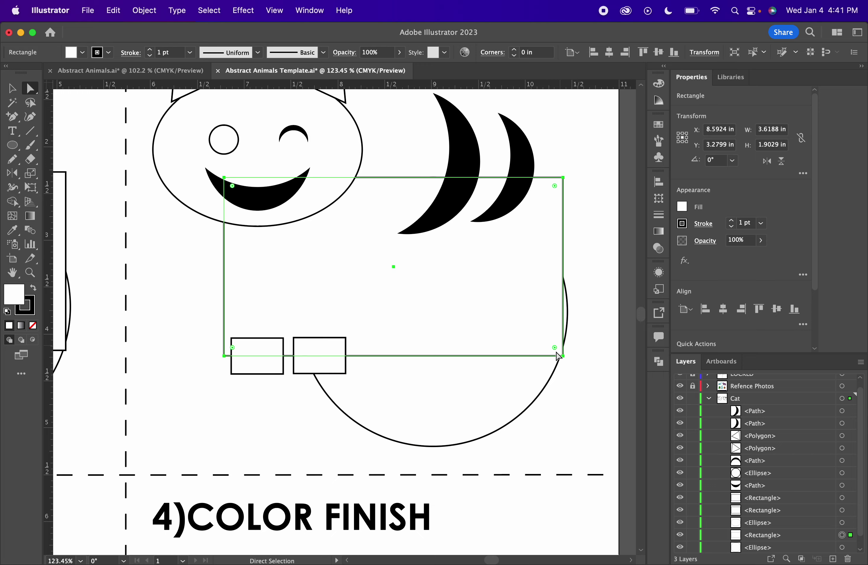
- Drag a live-corner widget to round all body corners to 0.3392 in
scroll(314, 312, down, 5)
scroll(314, 311, left, 3)
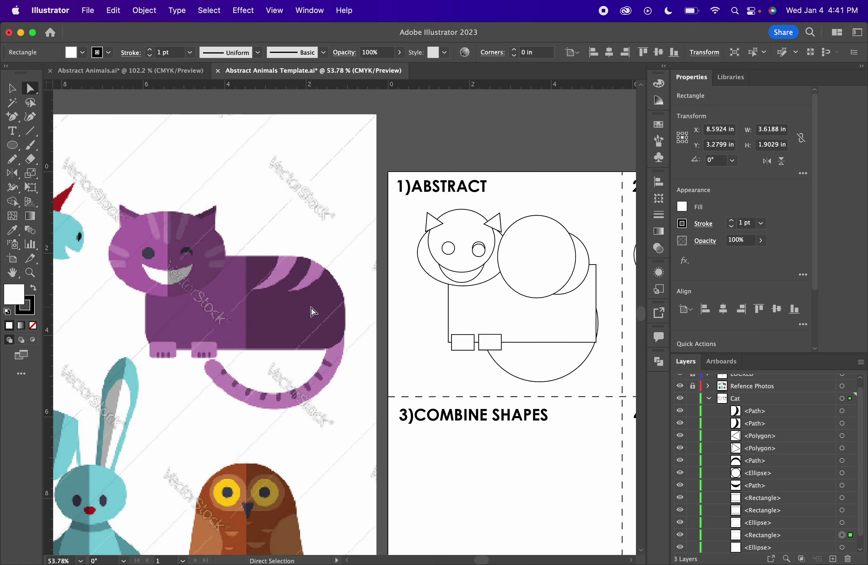
scroll(266, 297, up, 4)
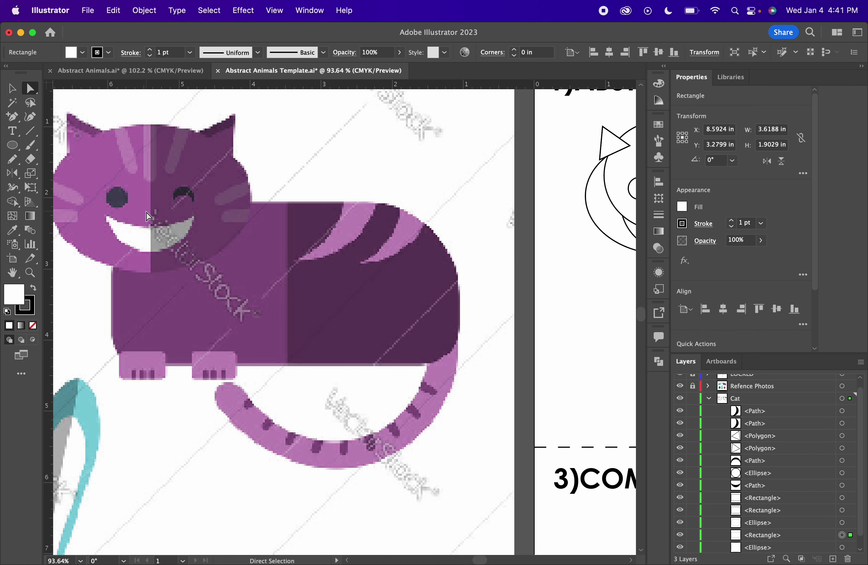
scroll(400, 369, right, 20)
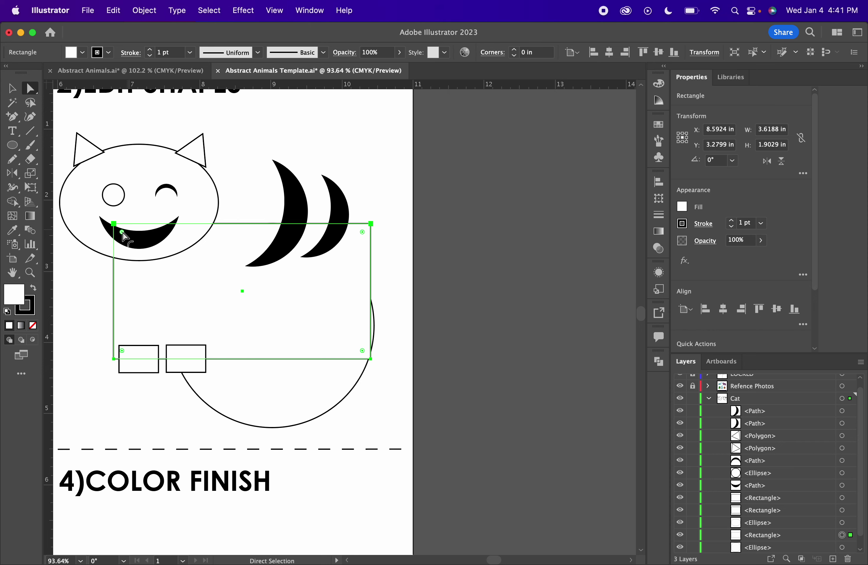
drag(123, 232, 137, 250)
scroll(137, 250, down, 5)
scroll(105, 258, left, 10)
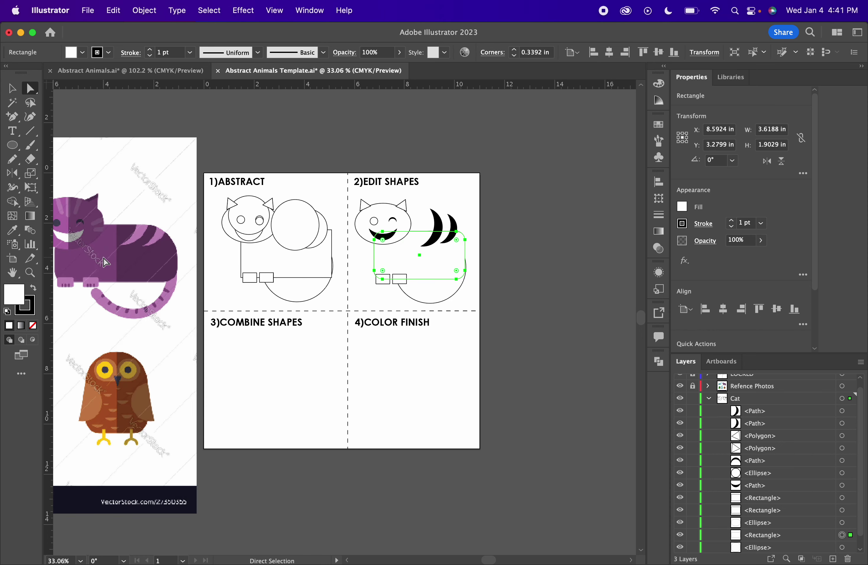
scroll(104, 261, left, 4)
scroll(104, 261, up, 2)
scroll(497, 292, up, 3)
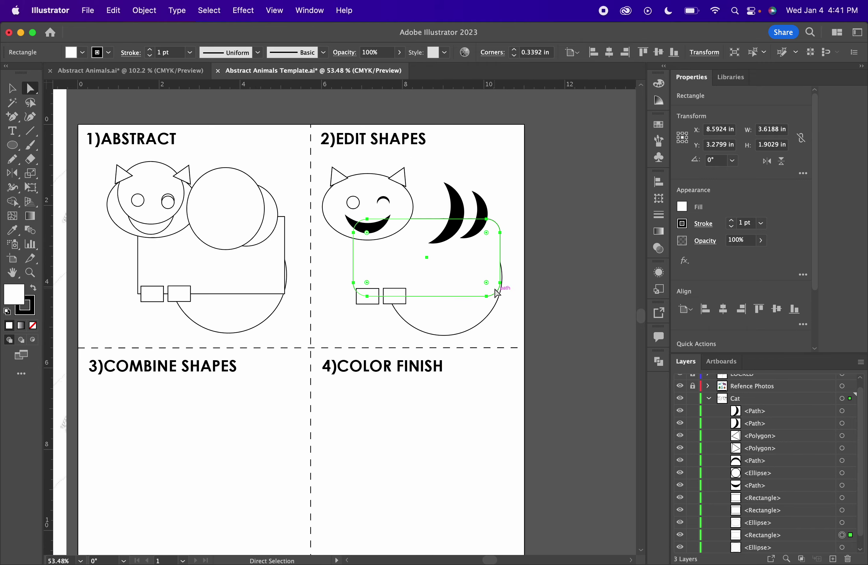
scroll(497, 293, down, 2)
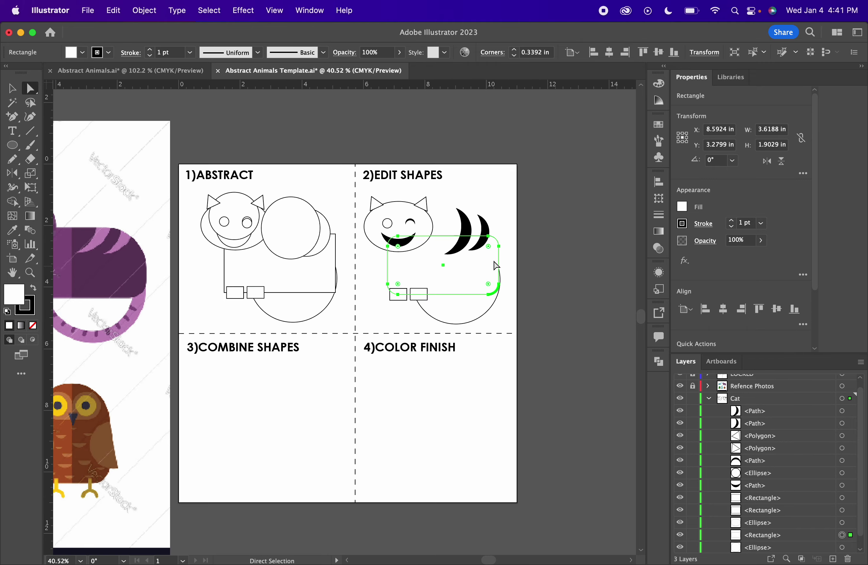
- Drag the body's live-corner widget inward to enlarge the corner radius to about 0.98 in
scroll(496, 266, up, 4)
scroll(496, 265, up, 3)
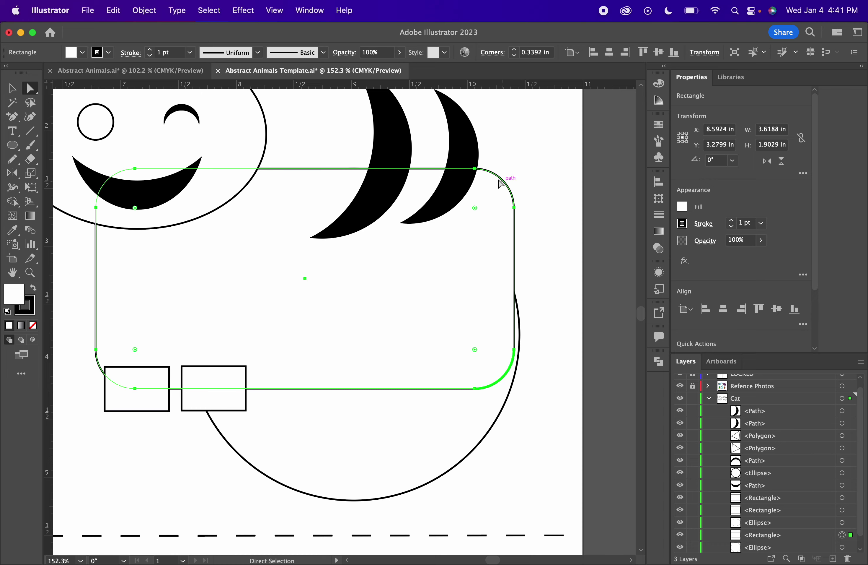
scroll(491, 223, down, 4)
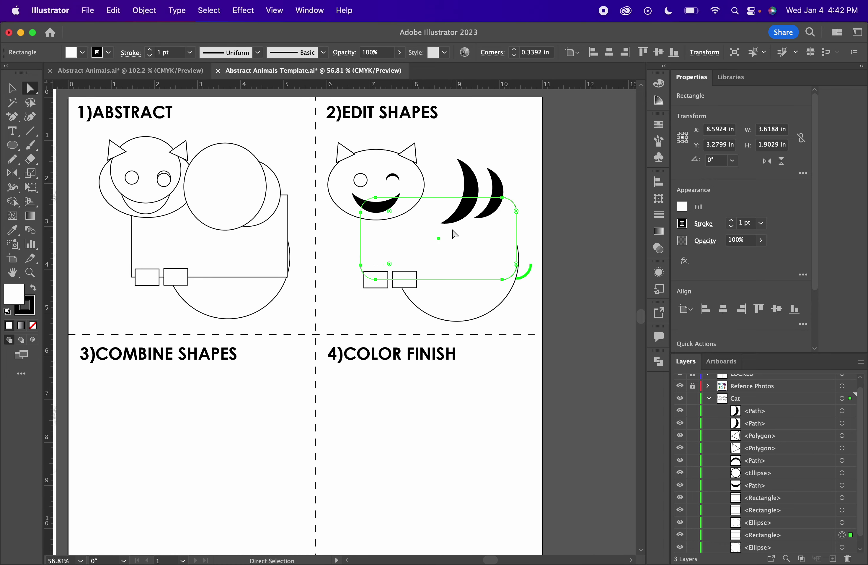
scroll(454, 233, left, 5)
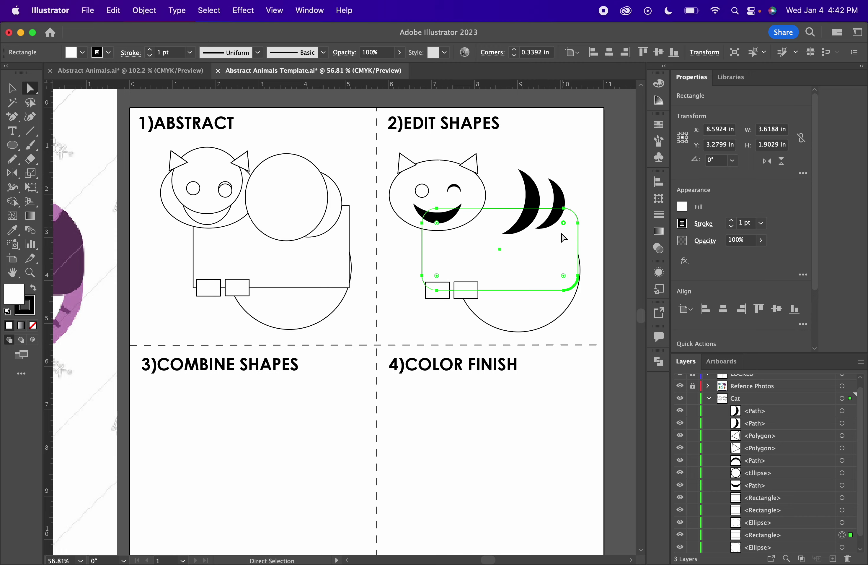
scroll(563, 238, down, 2)
scroll(565, 236, up, 8)
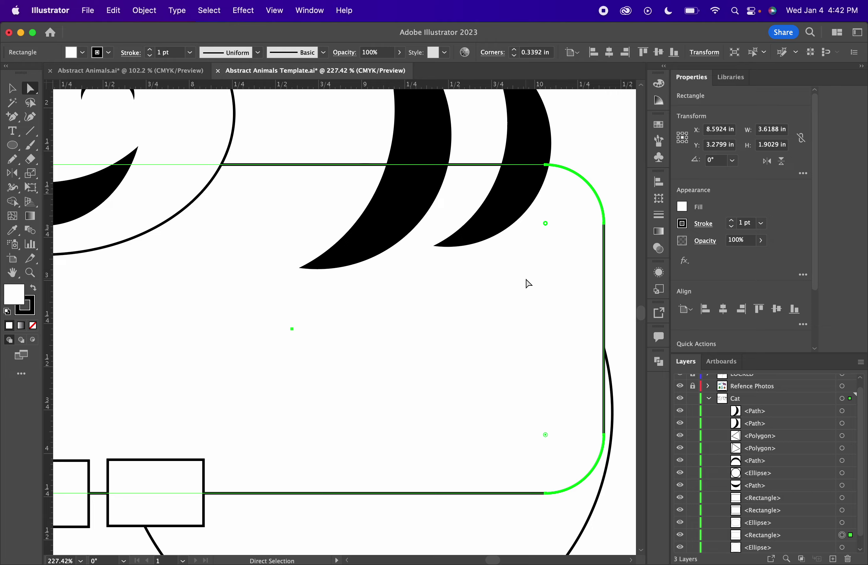
scroll(528, 283, down, 6)
scroll(552, 221, down, 4)
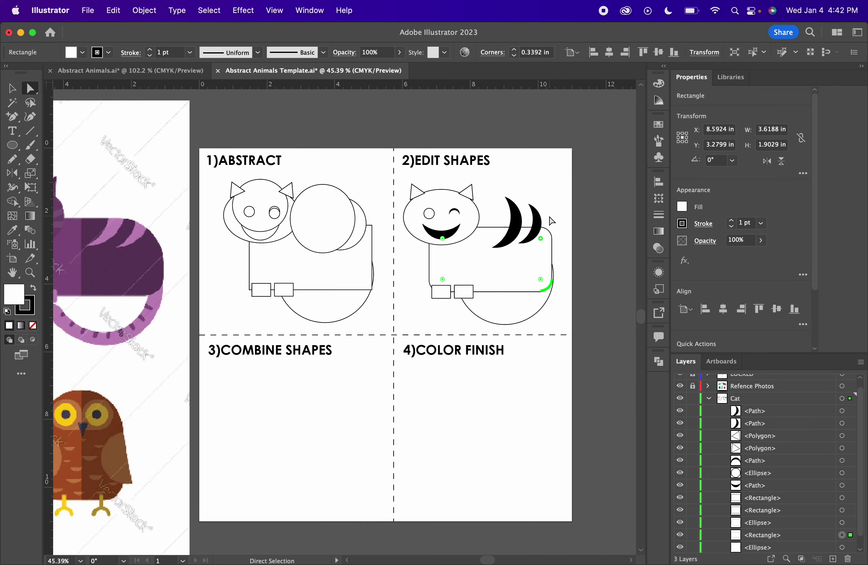
scroll(562, 223, up, 2)
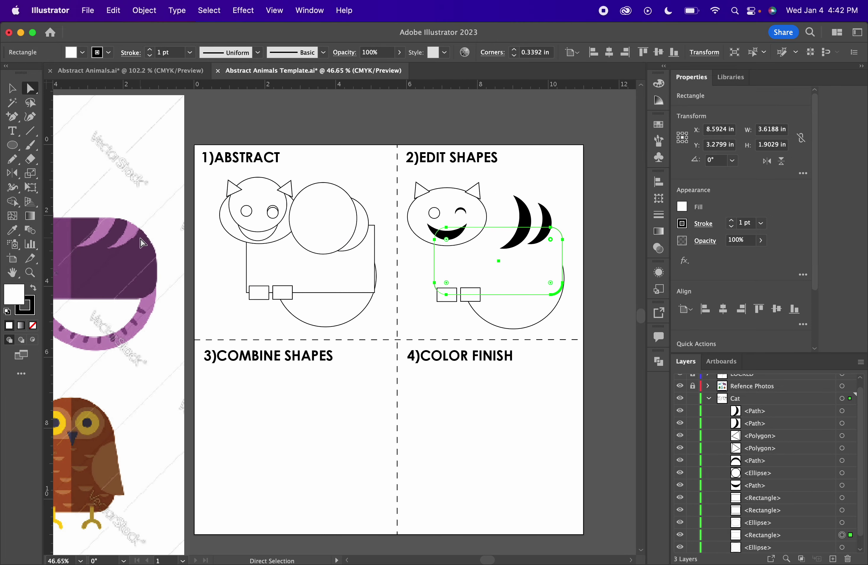
drag(550, 240, 524, 255)
- Move the left black crescent down onto the cat's back
key(v)
click(584, 290)
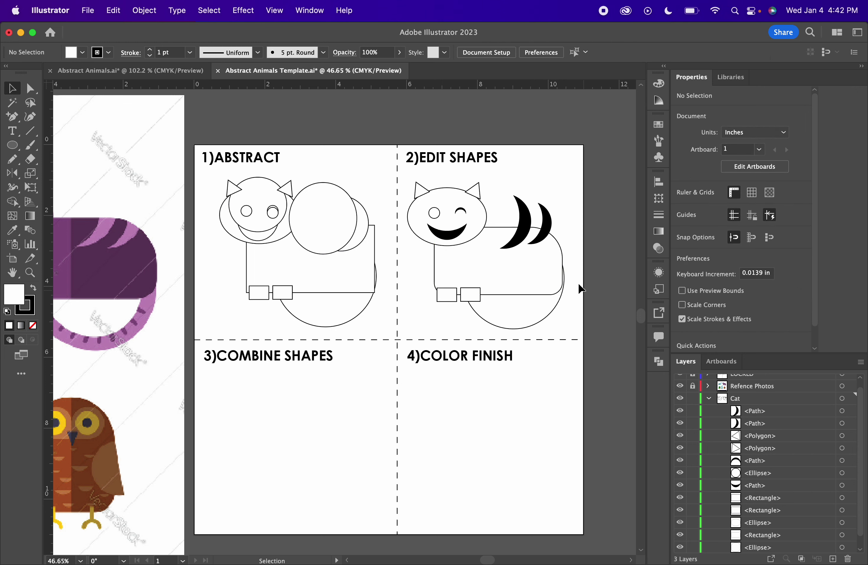
click(546, 272)
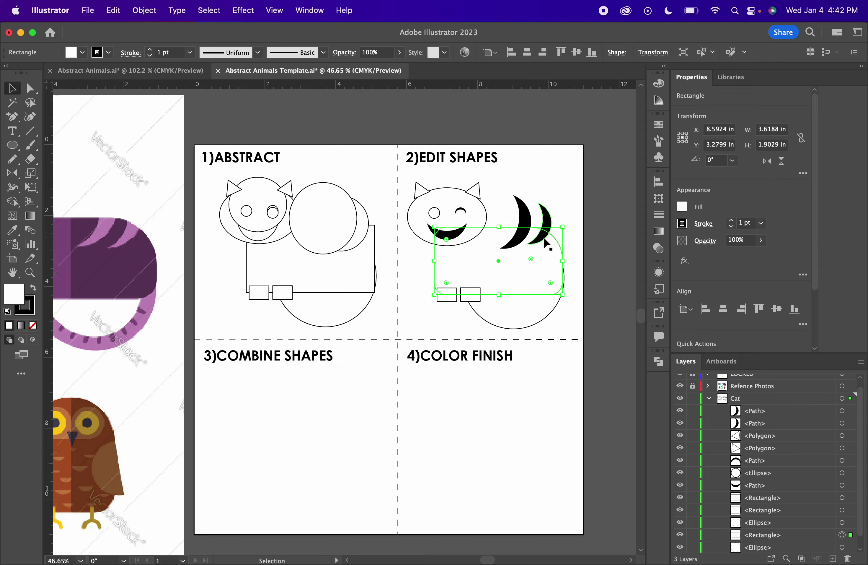
scroll(545, 238, up, 3)
scroll(553, 182, down, 5)
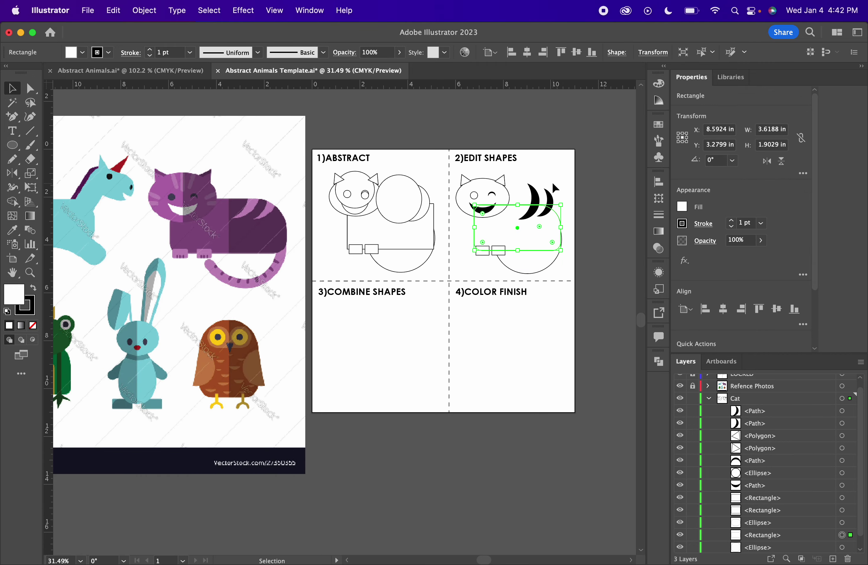
scroll(556, 168, up, 2)
click(557, 163)
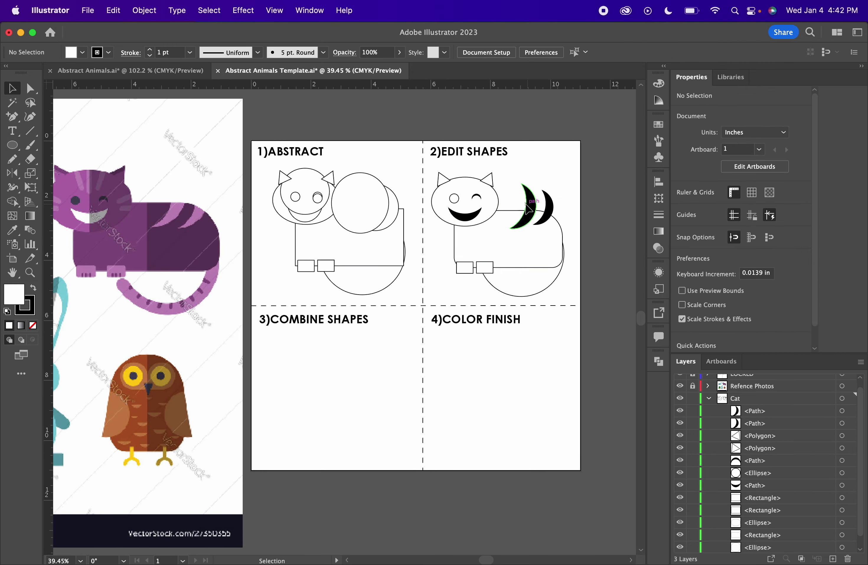
click(534, 209)
drag(536, 209, 549, 216)
- Select both crescents and the body, then delete crescent parts above the body with Shape Builder
scroll(536, 179, up, 5)
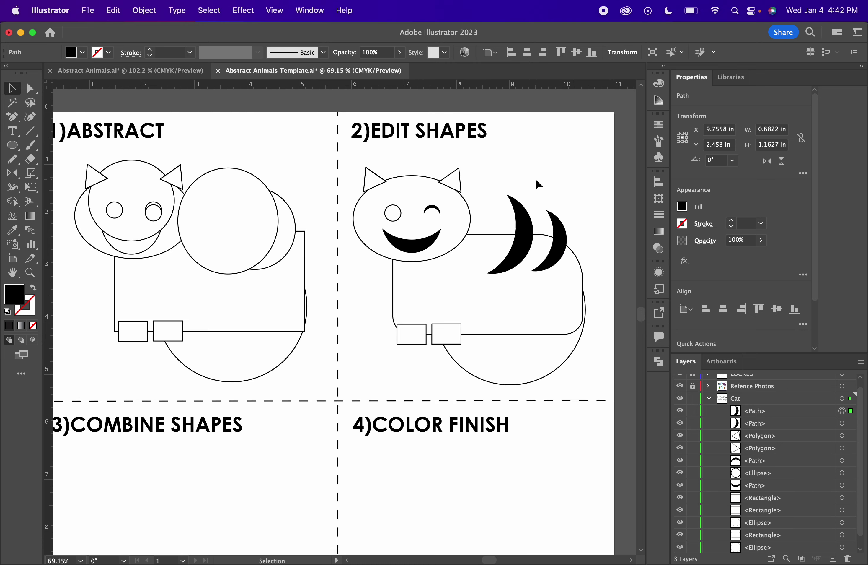
click(496, 404)
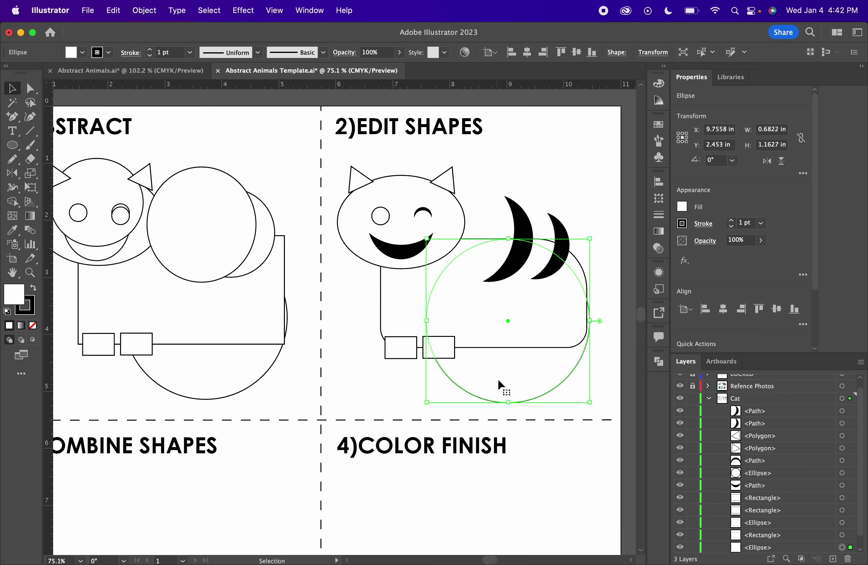
click(505, 183)
click(525, 226)
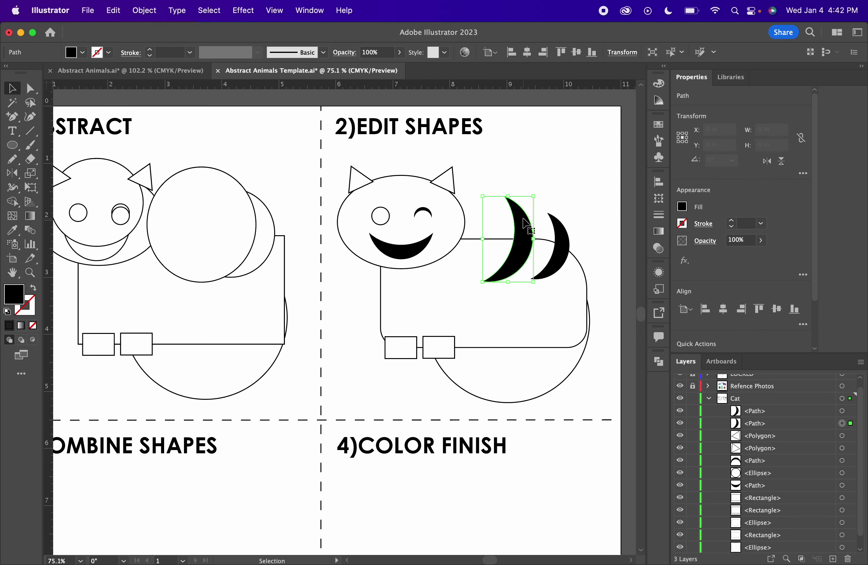
shift+click(566, 244)
shift+click(479, 300)
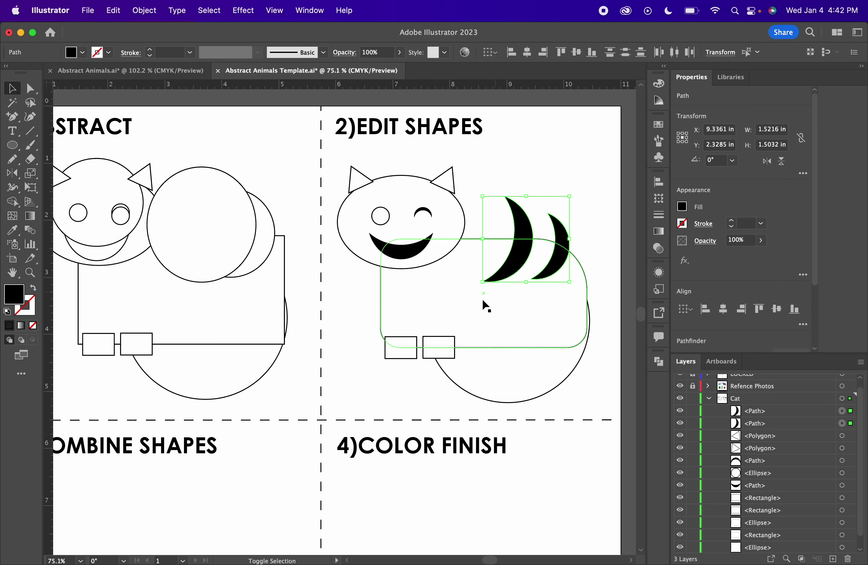
key(shift+m)
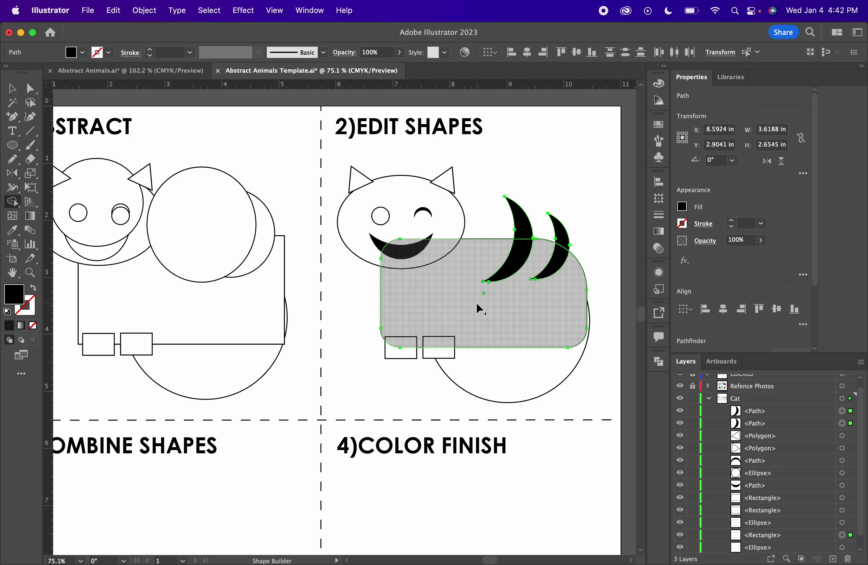
alt+click(517, 216)
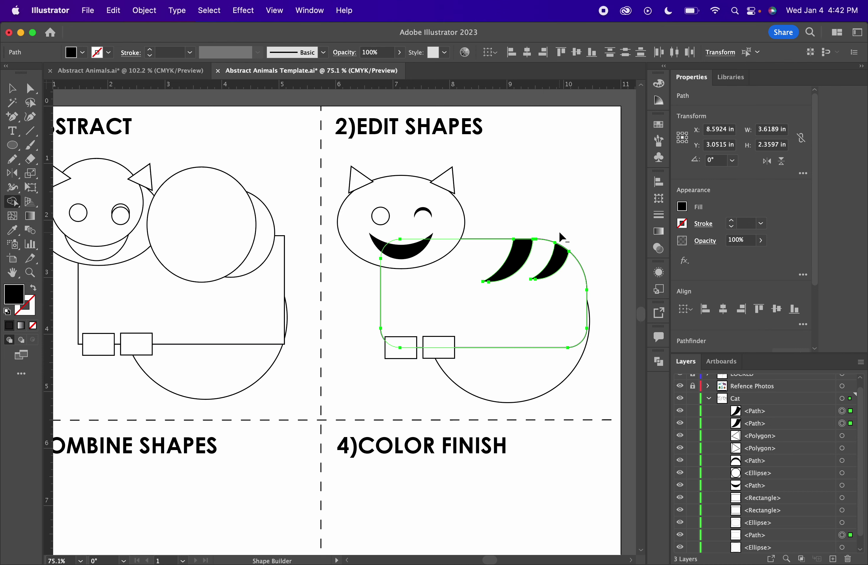
key(v)
click(545, 205)
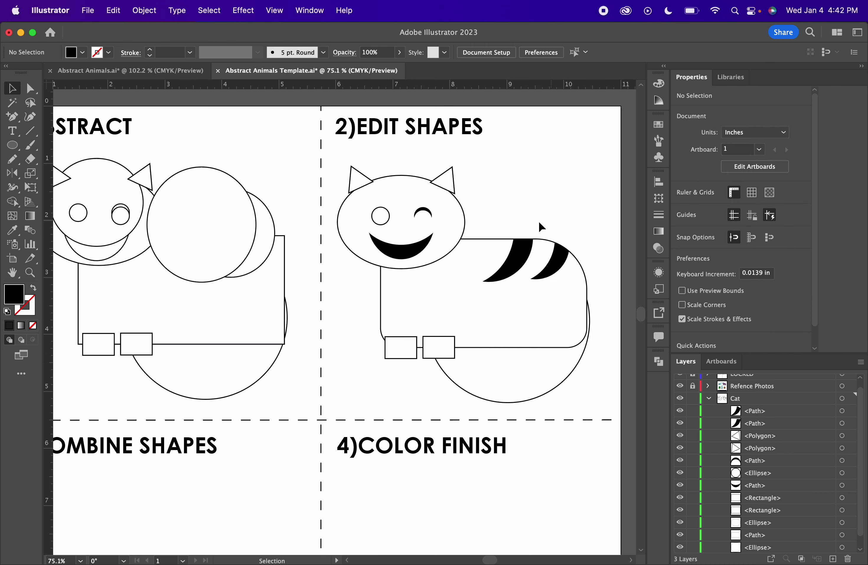
scroll(541, 222, down, 3)
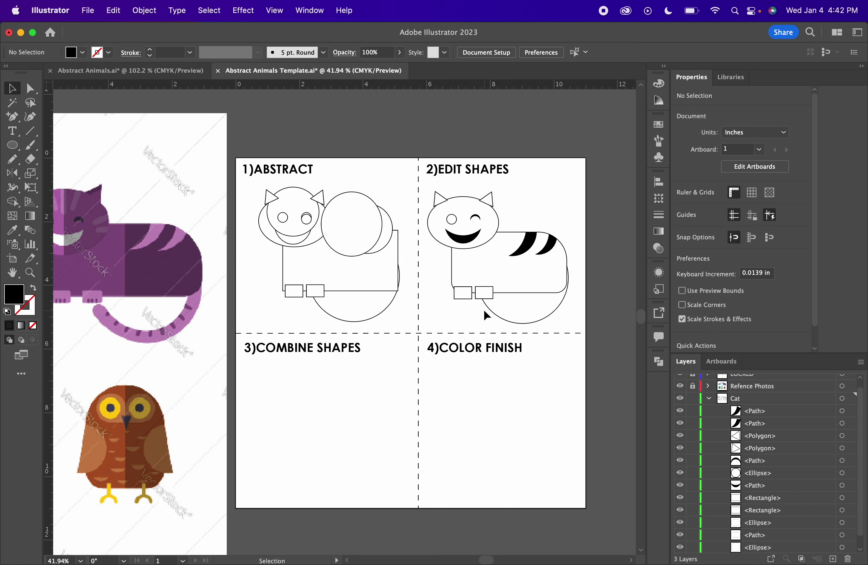
scroll(484, 309, up, 2)
scroll(384, 285, left, 10)
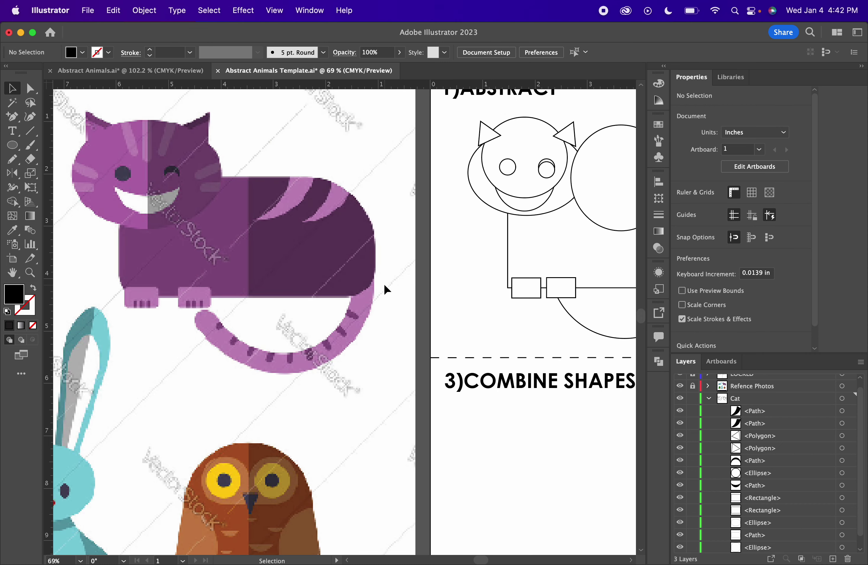
- Round the corners of both foot rectangles to about 0.1 in radius
scroll(521, 297, right, 10)
scroll(458, 294, up, 3)
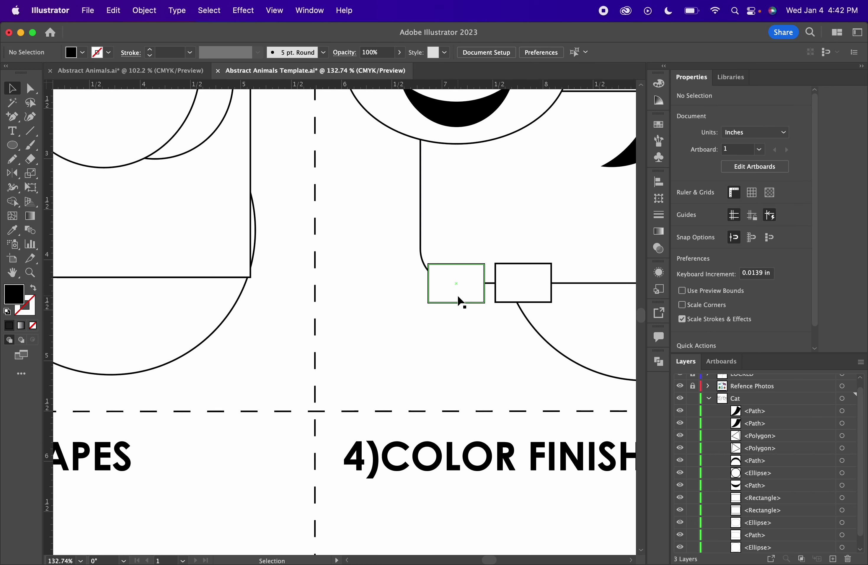
click(482, 300)
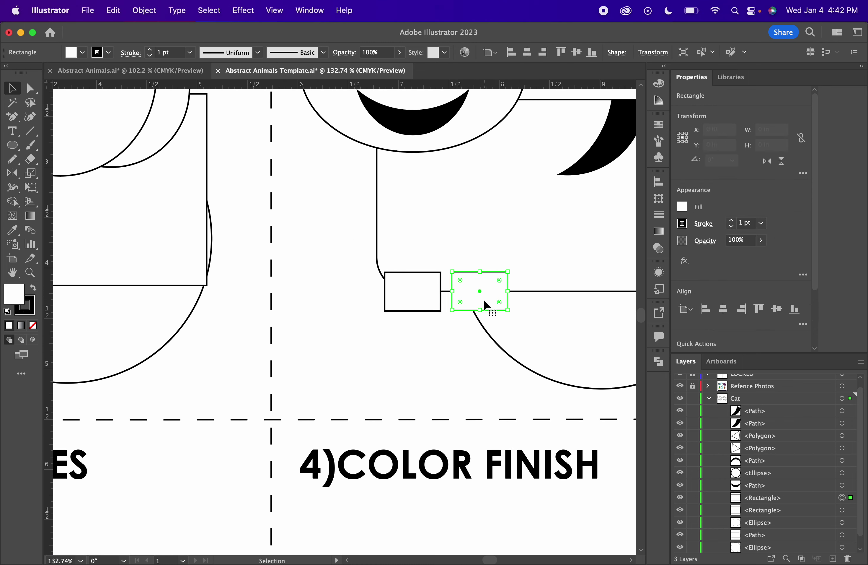
shift+click(392, 299)
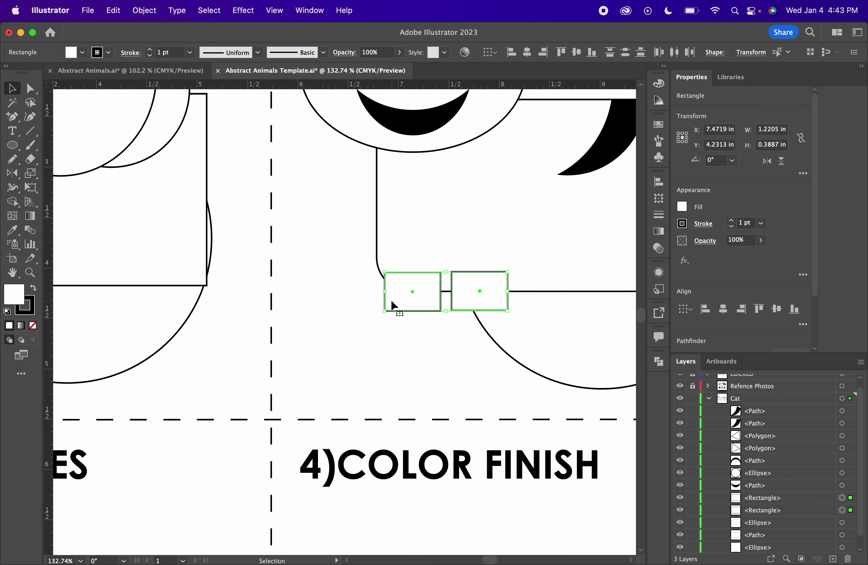
key(a)
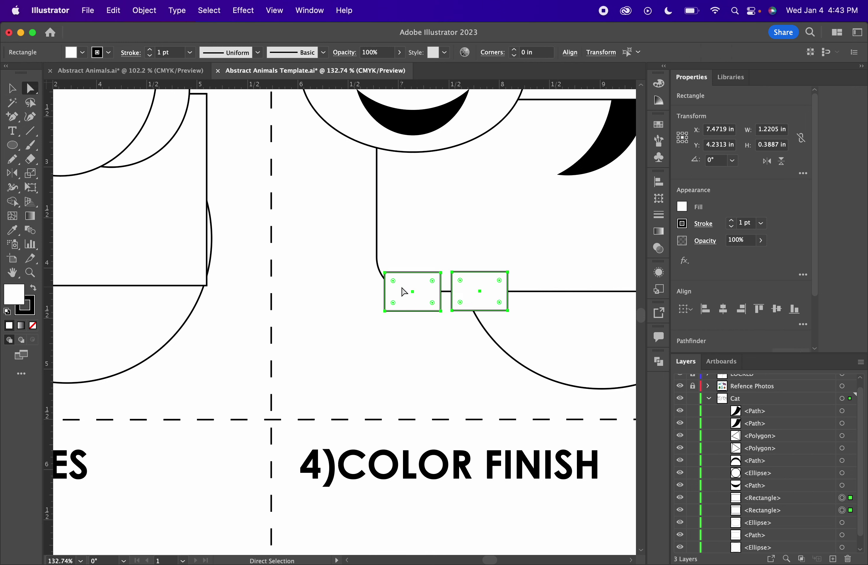
scroll(413, 288, up, 2)
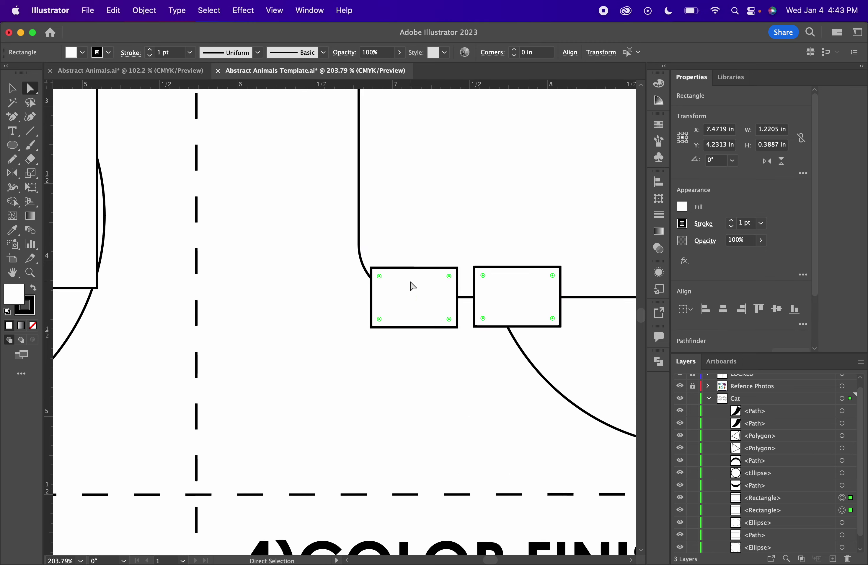
drag(380, 279, 388, 284)
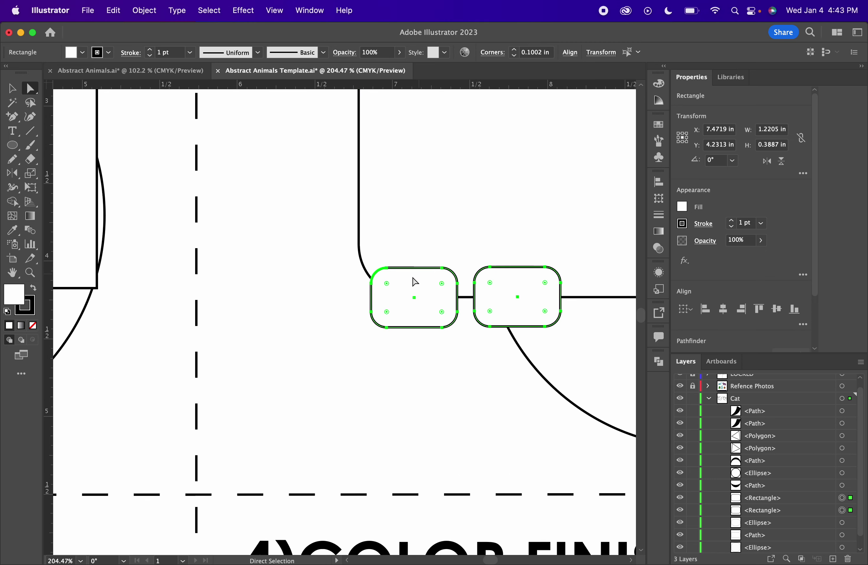
scroll(525, 347, down, 2)
scroll(525, 347, down, 2)
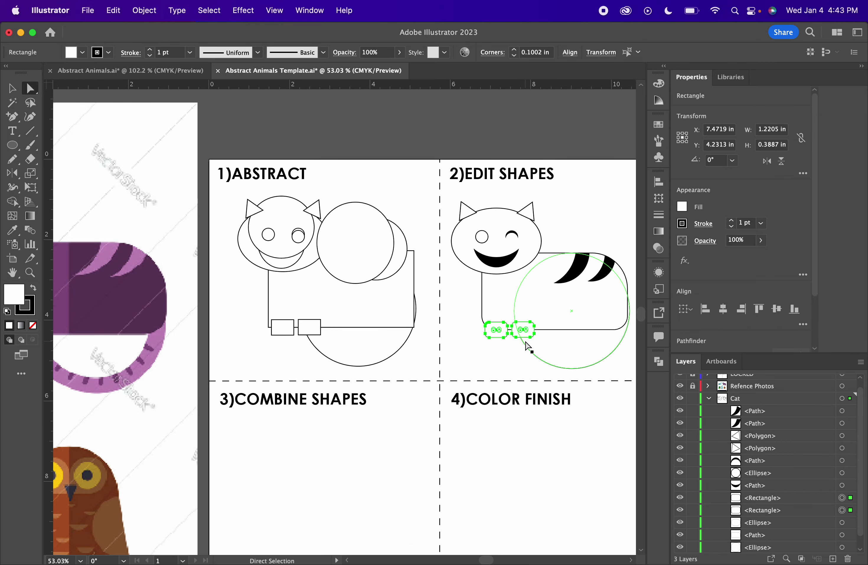
key(v)
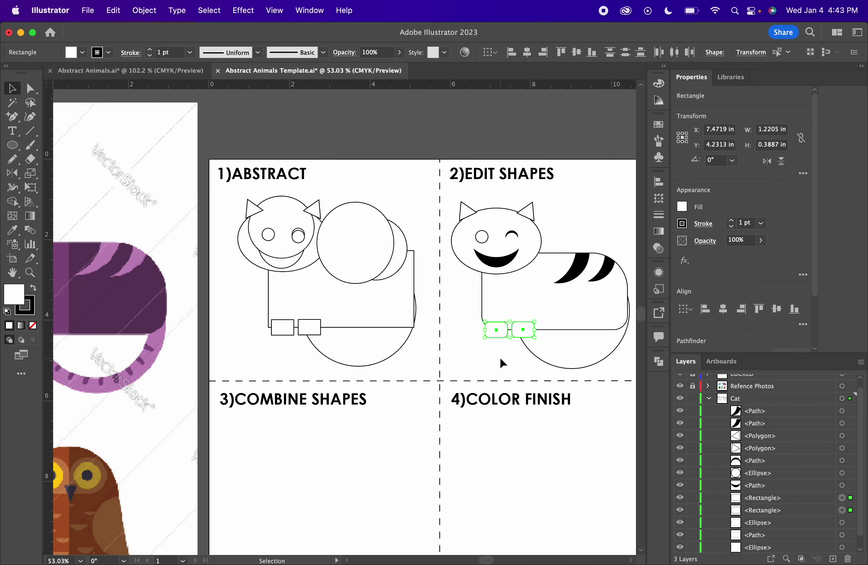
- Reselect both rounded foot rectangles to check them, then deselect
click(502, 361)
click(492, 337)
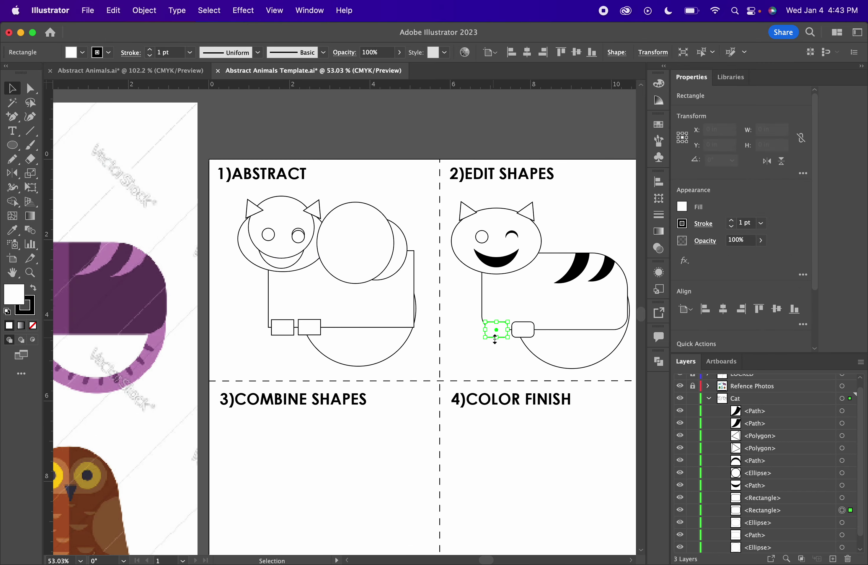
shift+click(517, 325)
click(501, 354)
scroll(501, 354, right, 5)
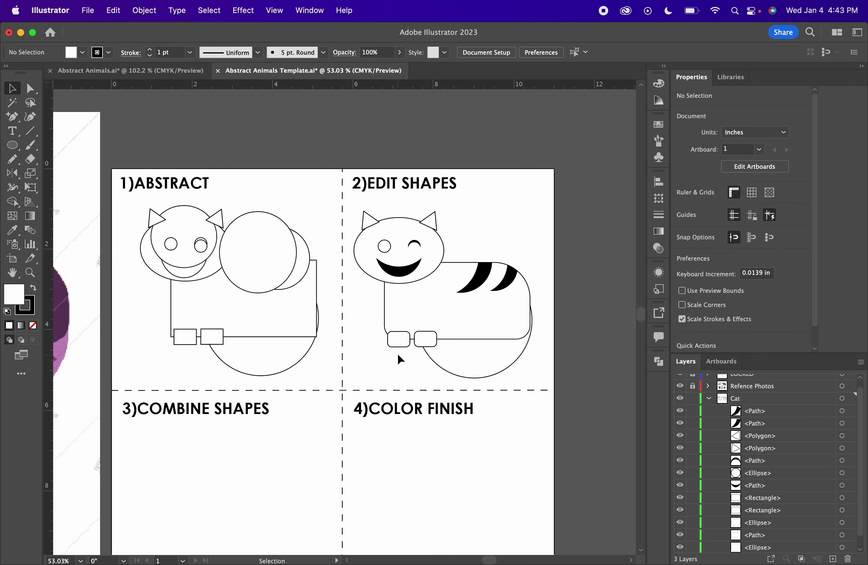
- Select the lower body circle and add an anchor on its edge beside the front paws
scroll(398, 352, down, 3)
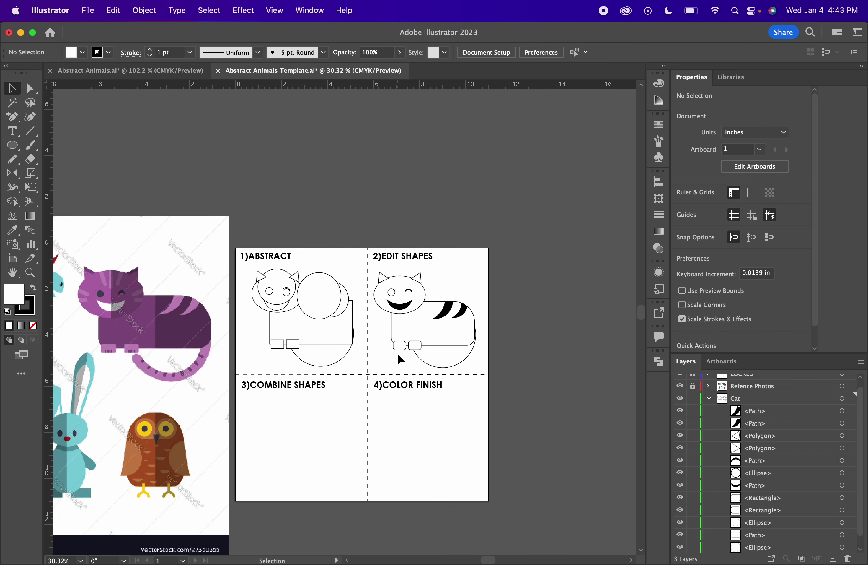
click(431, 365)
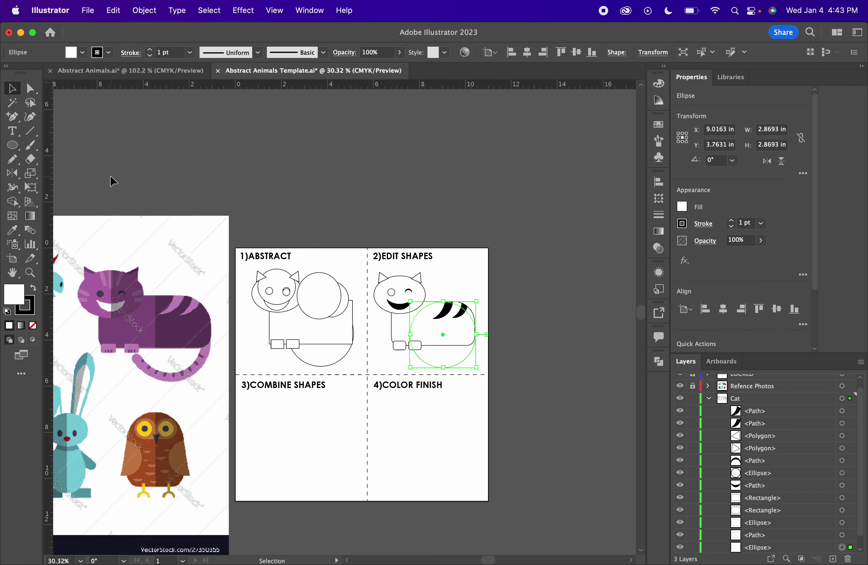
click(12, 116)
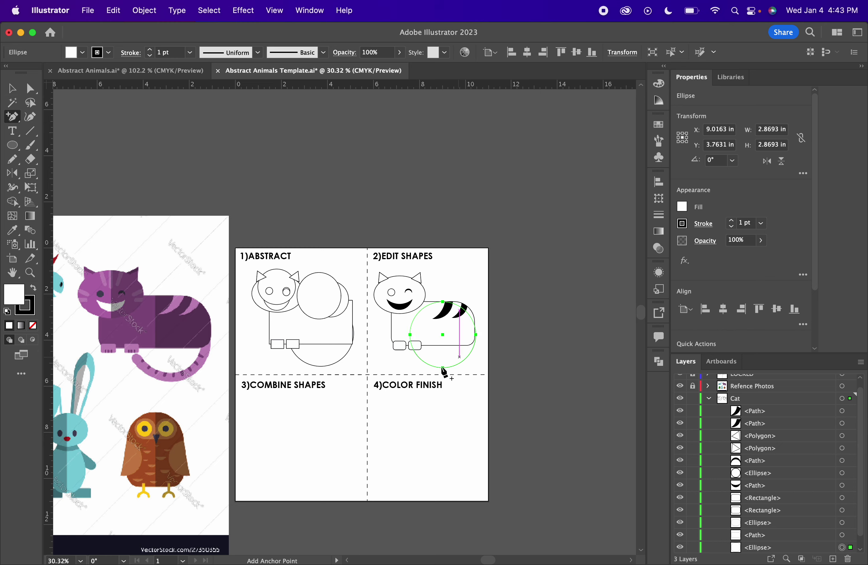
scroll(428, 373, up, 5)
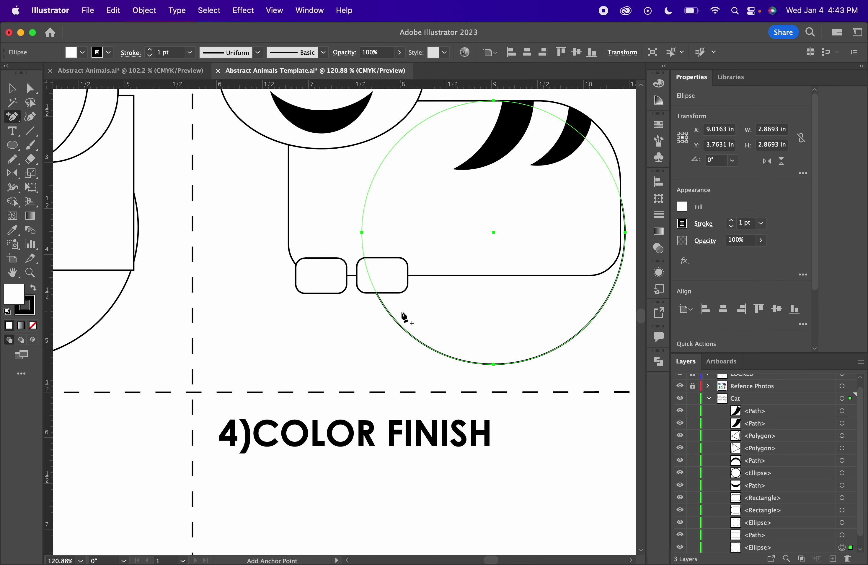
scroll(400, 314, down, 5)
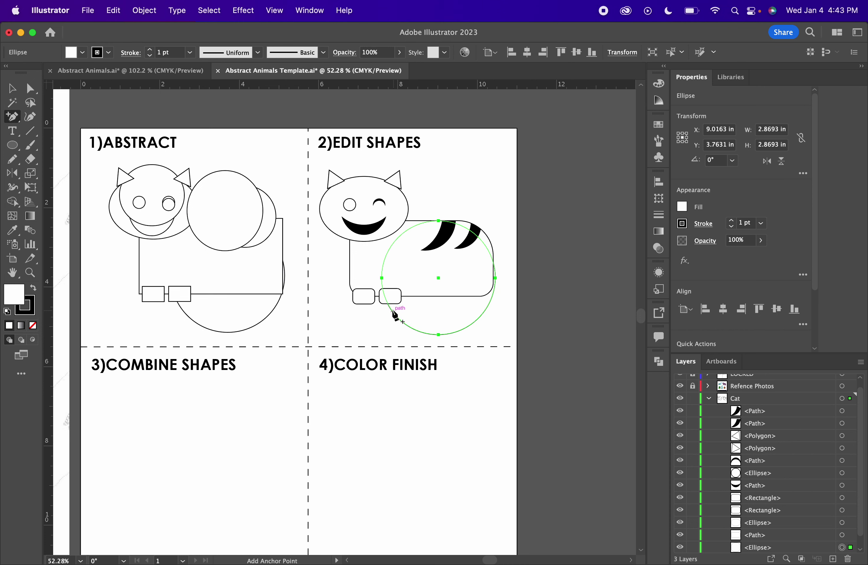
scroll(391, 313, down, 5)
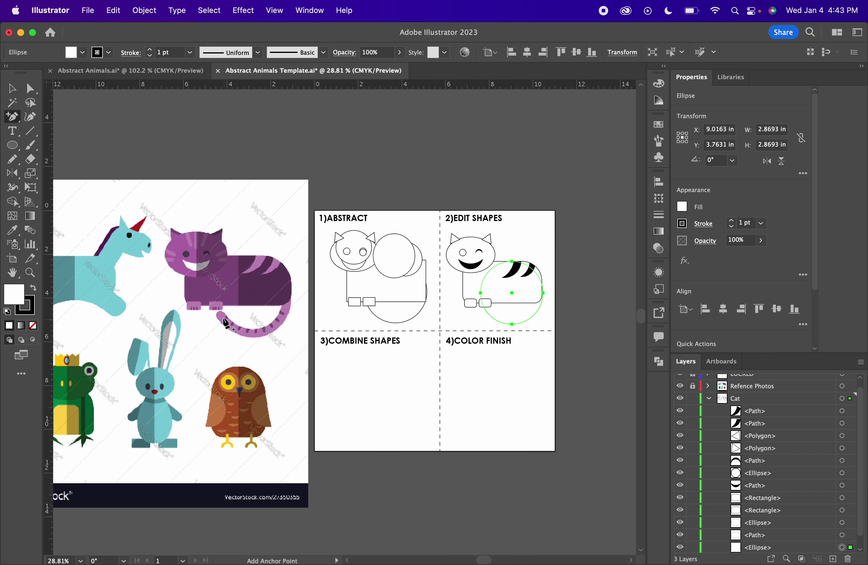
scroll(534, 324, up, 3)
scroll(533, 325, up, 4)
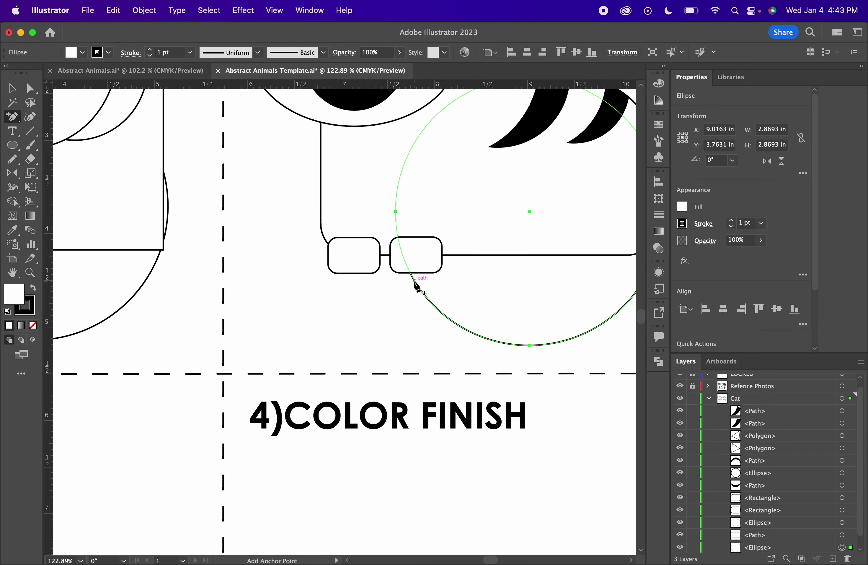
click(416, 283)
scroll(440, 293, right, 5)
scroll(440, 293, up, 1)
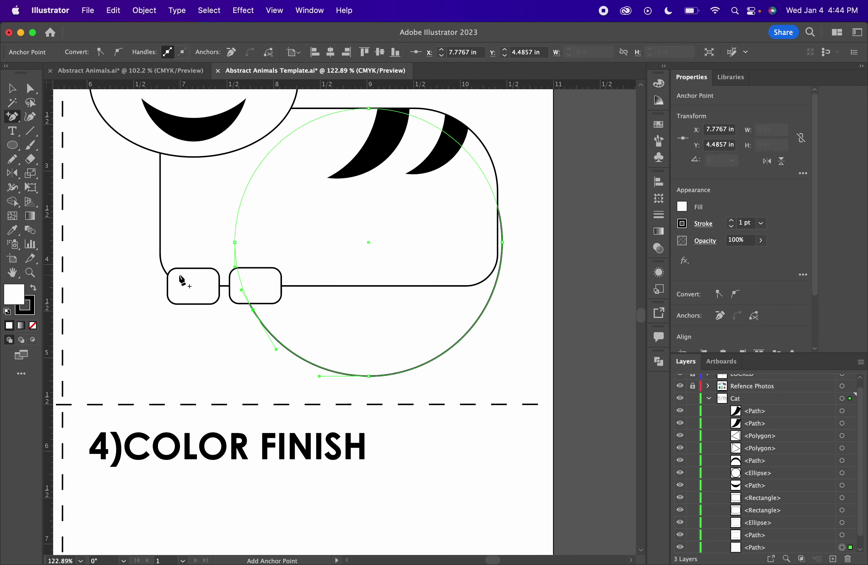
- Add a left-edge anchor, then cut the circle at its anchors, undoing a stray reshape
click(235, 266)
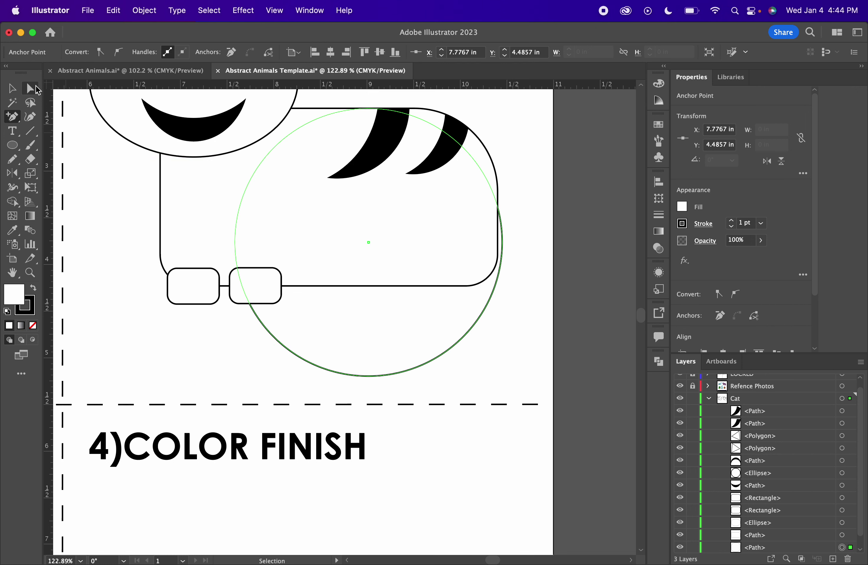
click(32, 88)
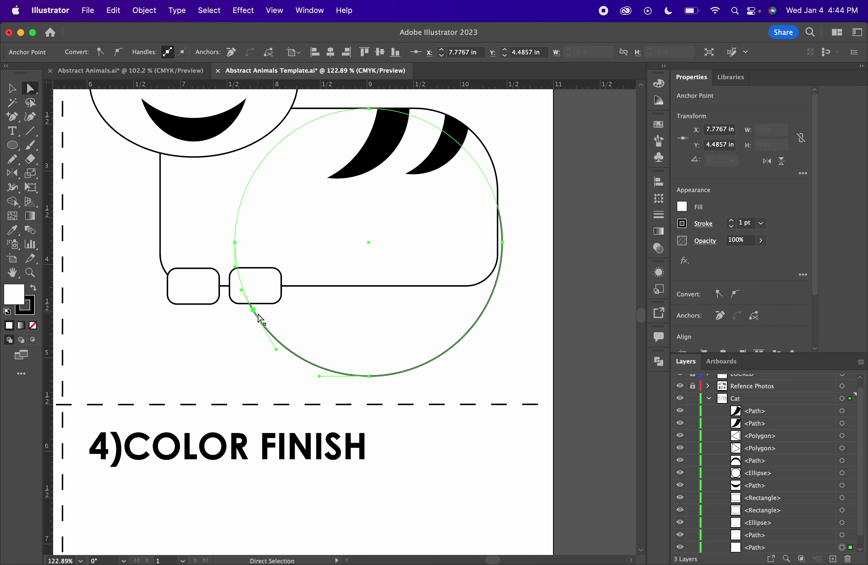
click(503, 243)
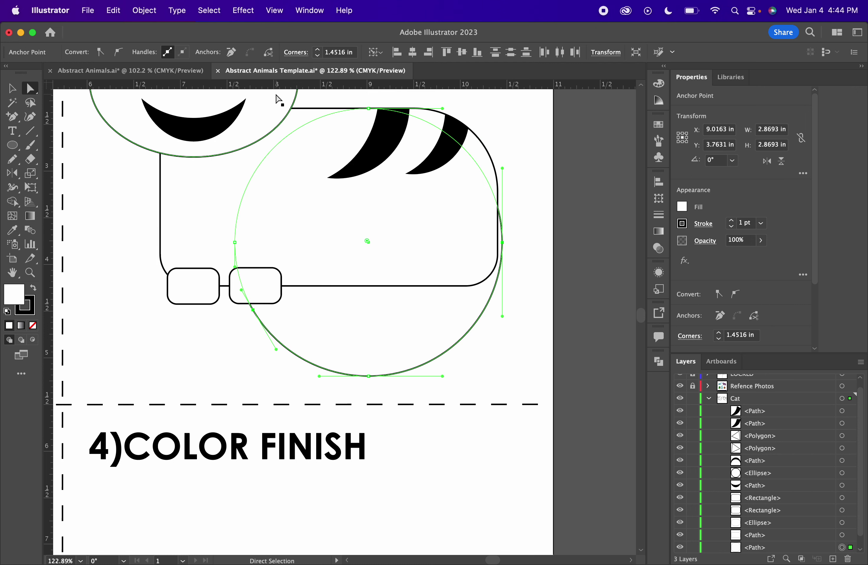
click(269, 52)
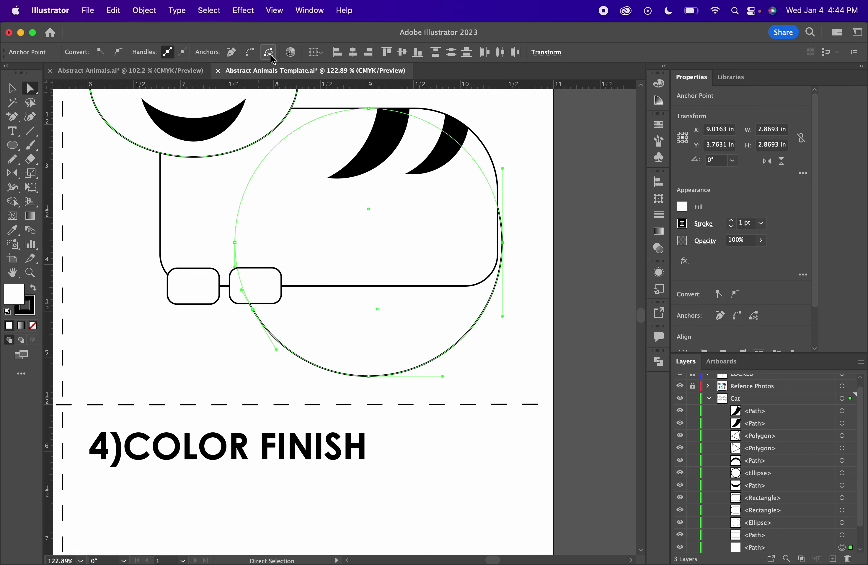
click(503, 377)
drag(473, 342, 492, 379)
key(super+z)
- Get rid of the circle's upper piece and nudge the lower arc into place as the belly
click(12, 88)
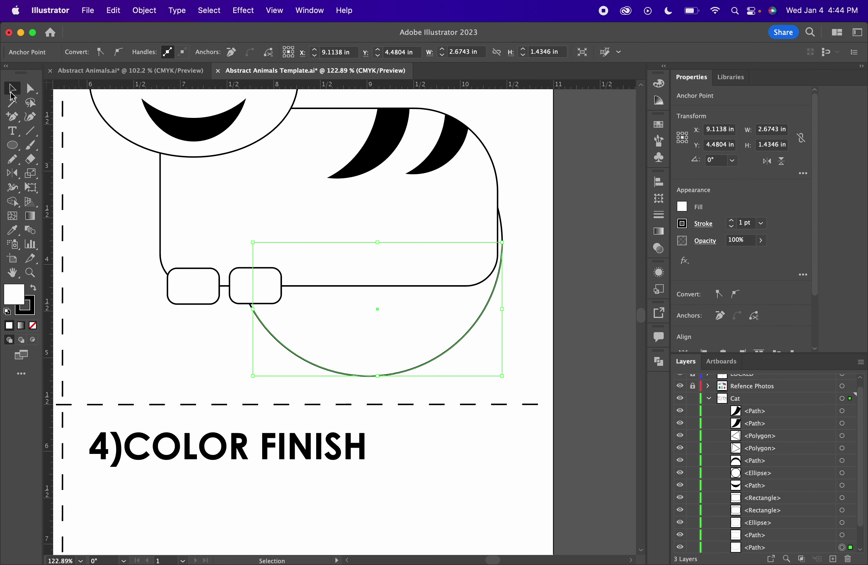
click(271, 372)
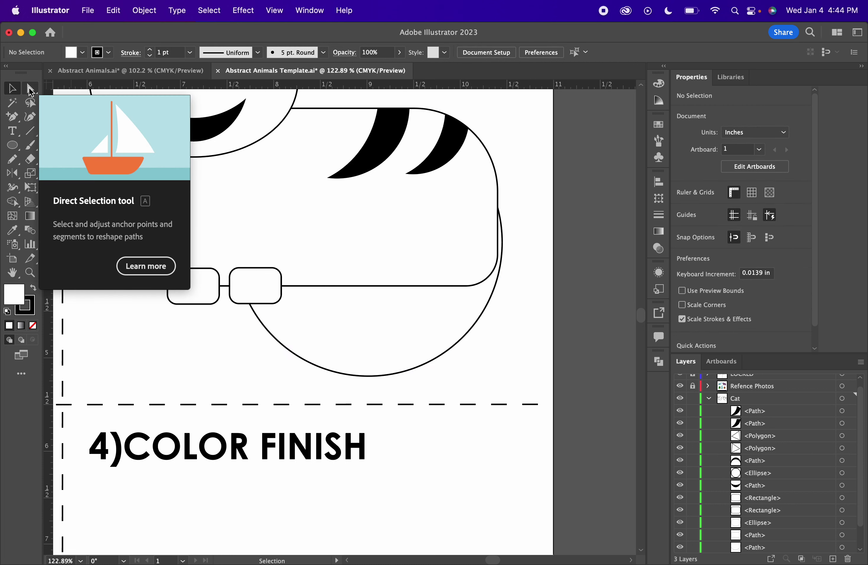
click(319, 367)
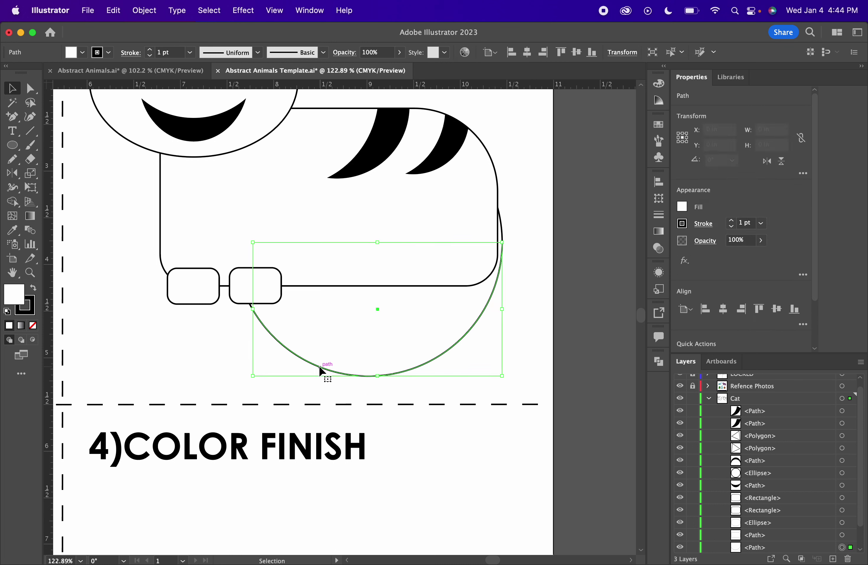
drag(417, 364, 424, 372)
click(502, 222)
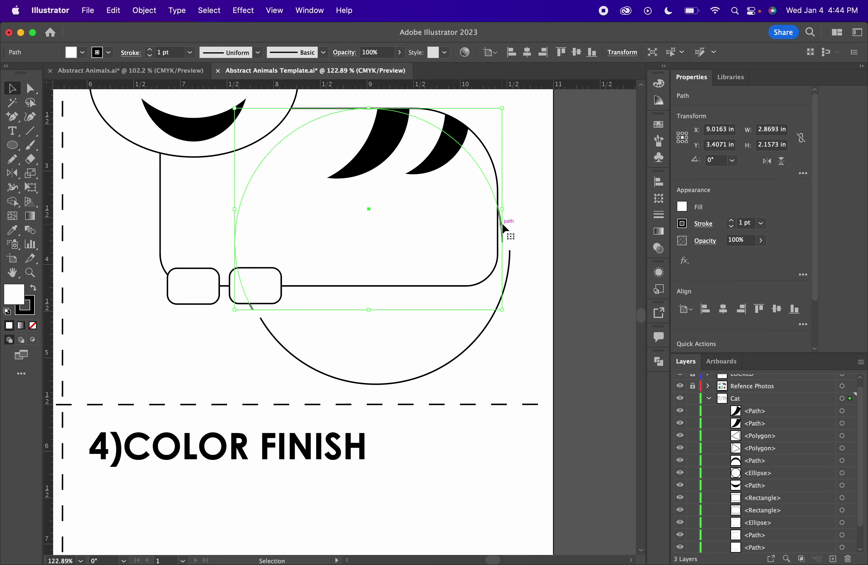
click(504, 228)
drag(508, 270, 501, 270)
scroll(501, 323, down, 5)
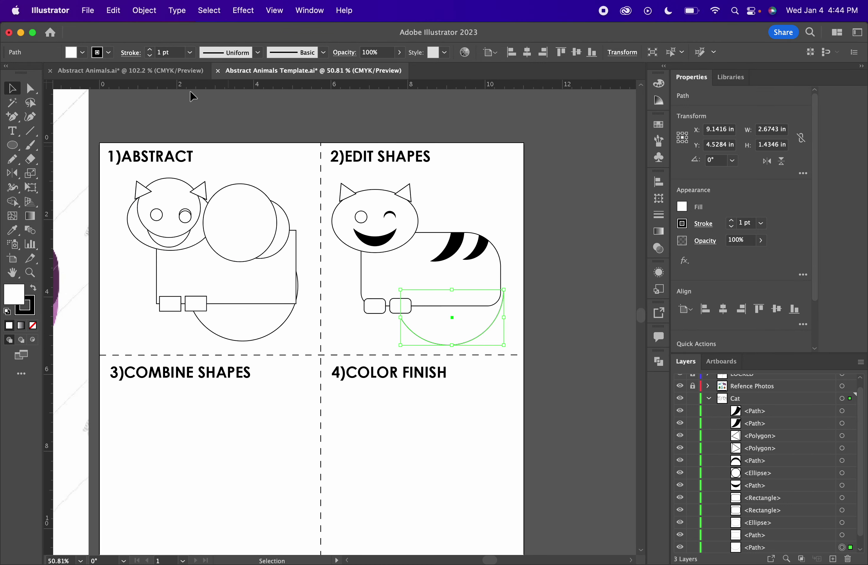
- Set the arc's fill to None and its stroke weight to 20 pt
click(82, 52)
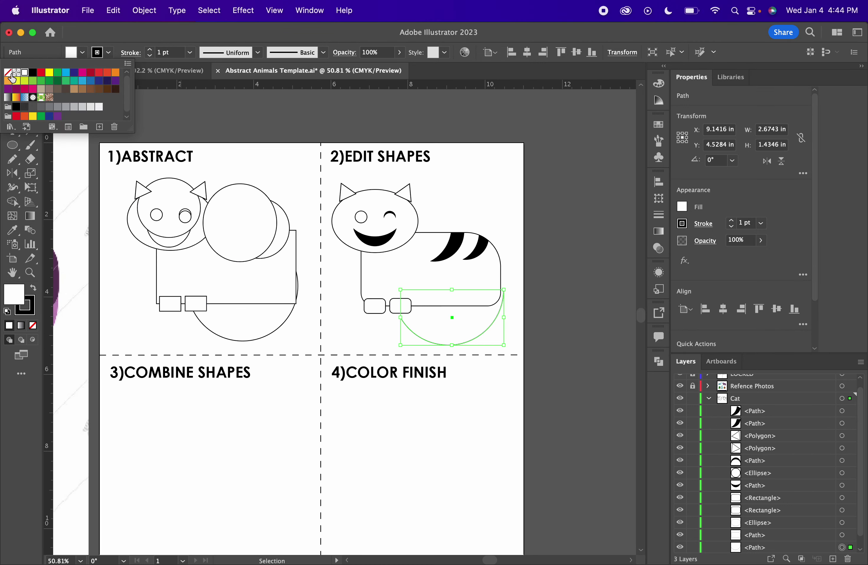
click(8, 73)
click(194, 100)
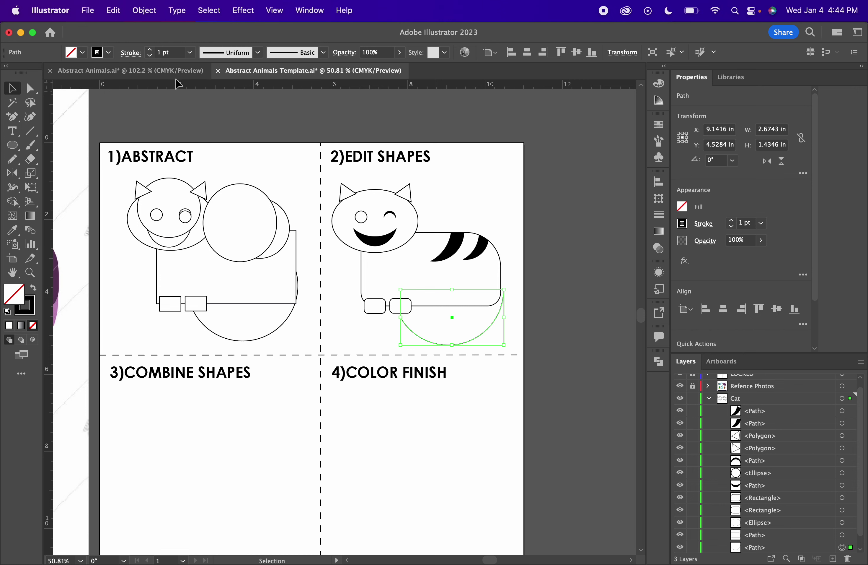
click(190, 53)
click(207, 276)
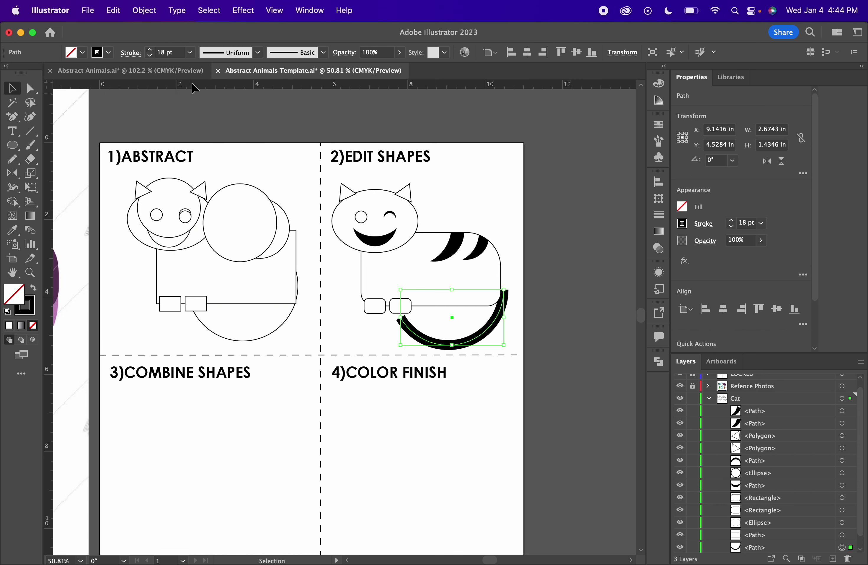
click(190, 54)
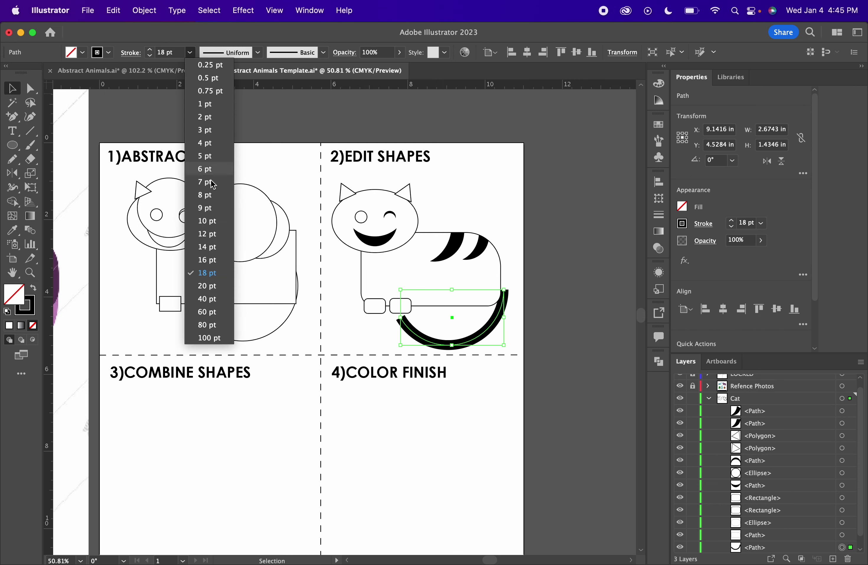
click(208, 286)
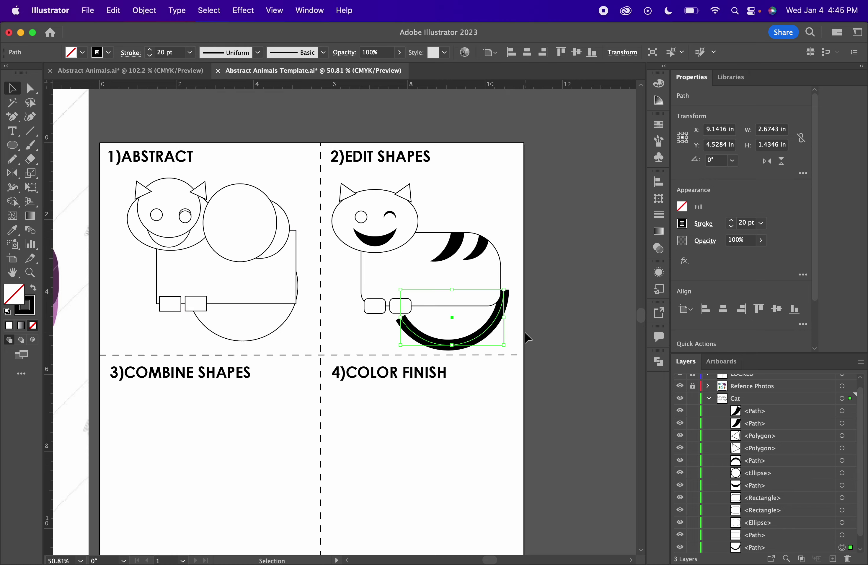
- Reselect the black tail arc
scroll(494, 318, up, 3)
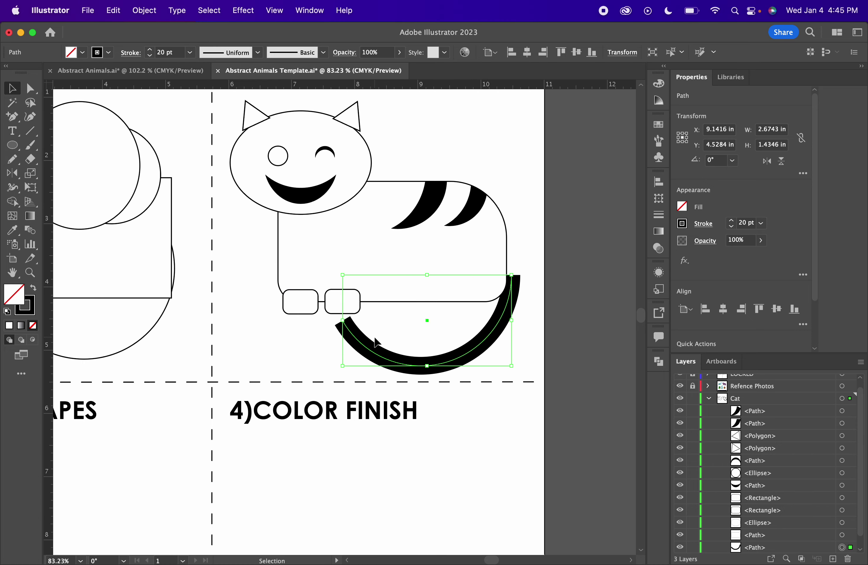
scroll(375, 341, up, 2)
scroll(374, 341, down, 6)
scroll(375, 337, left, 5)
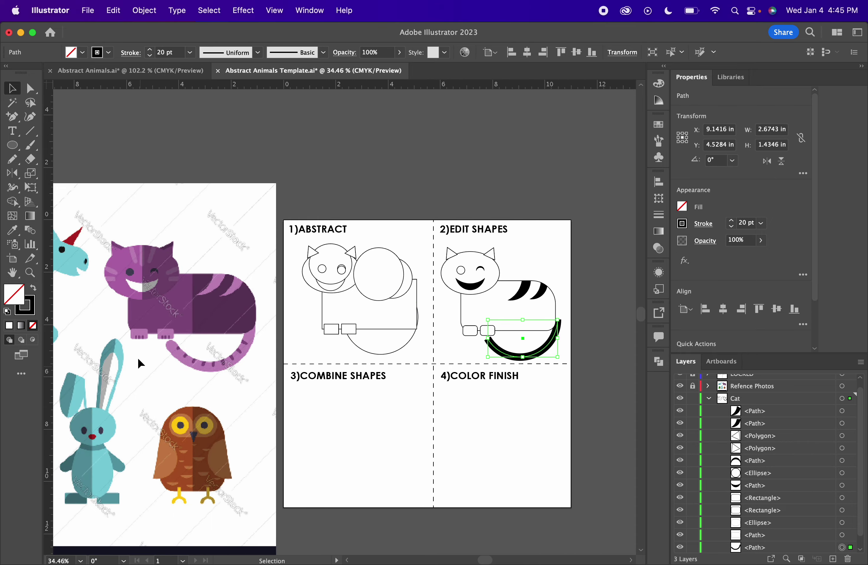
scroll(171, 338, up, 2)
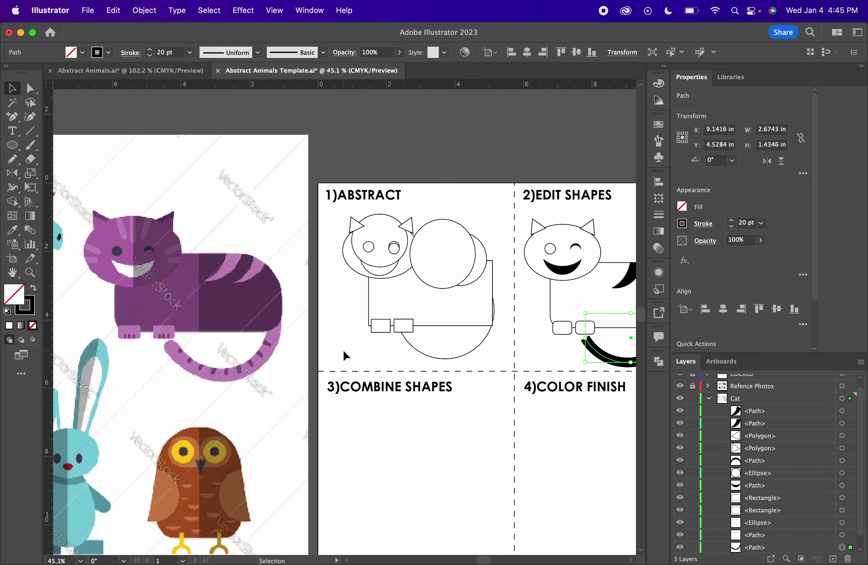
scroll(343, 349, right, 3)
scroll(552, 355, up, 2)
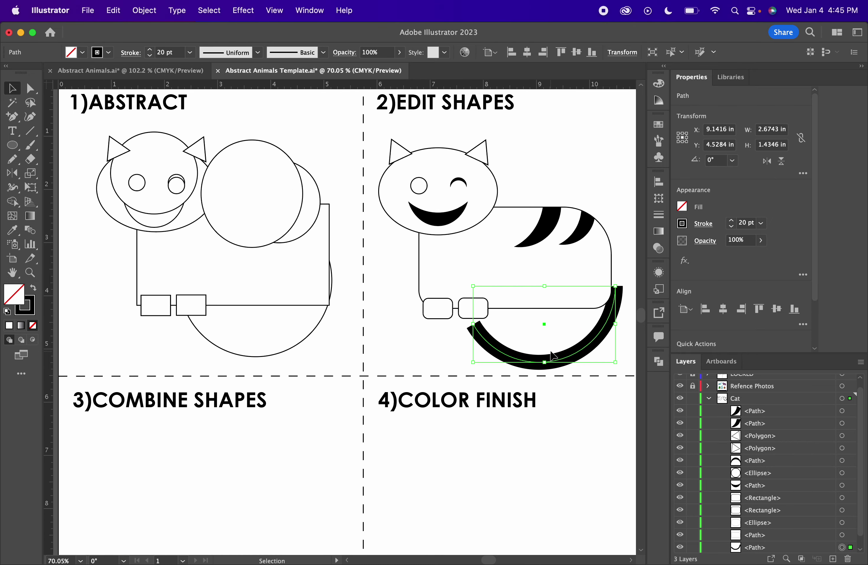
scroll(586, 287, right, 3)
click(565, 297)
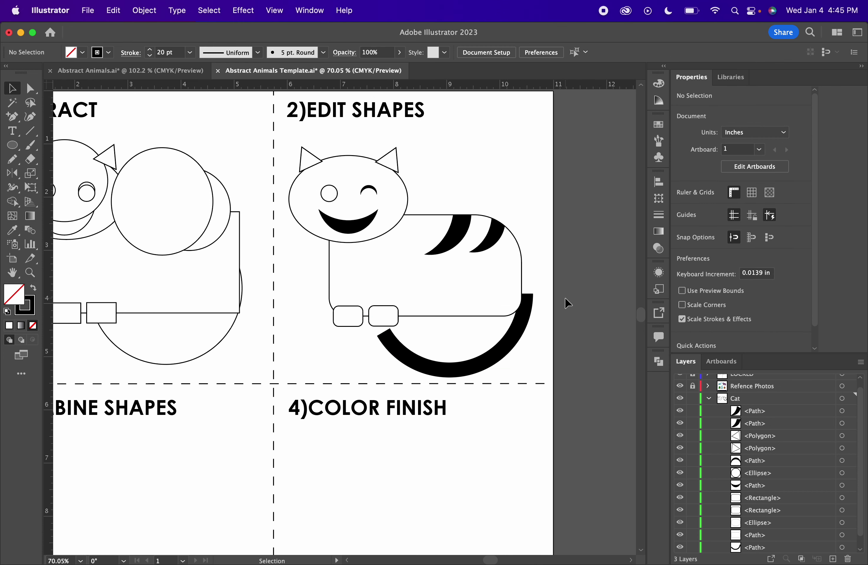
click(522, 329)
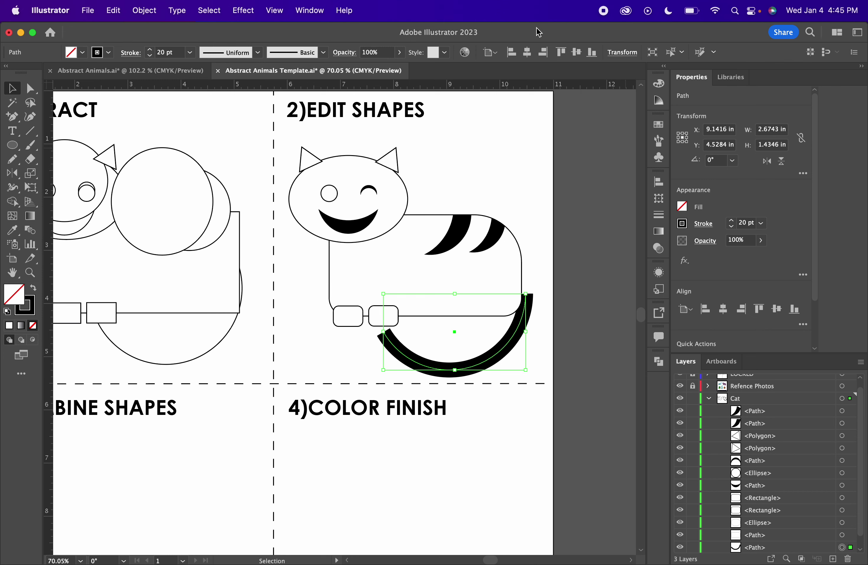
- Give the tail stroke round caps in the Stroke settings
click(308, 11)
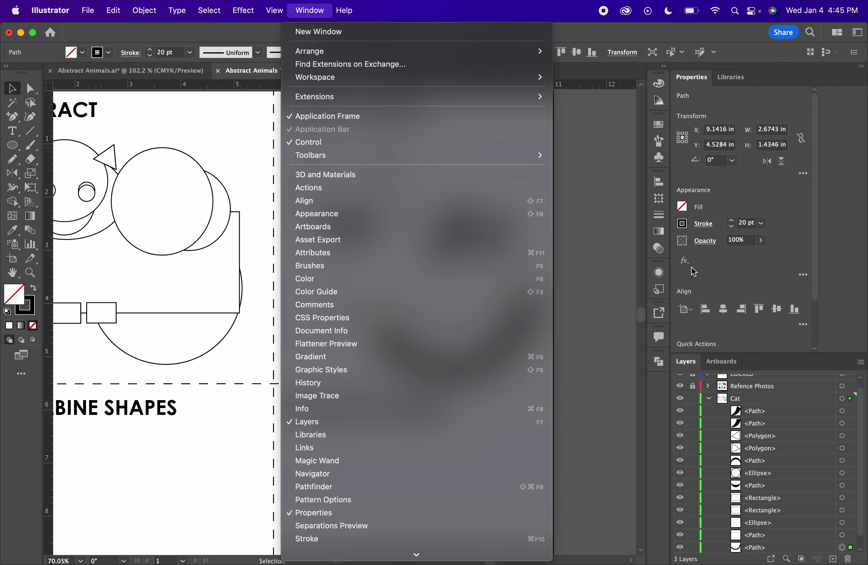
click(709, 233)
key(ctrl+Left)
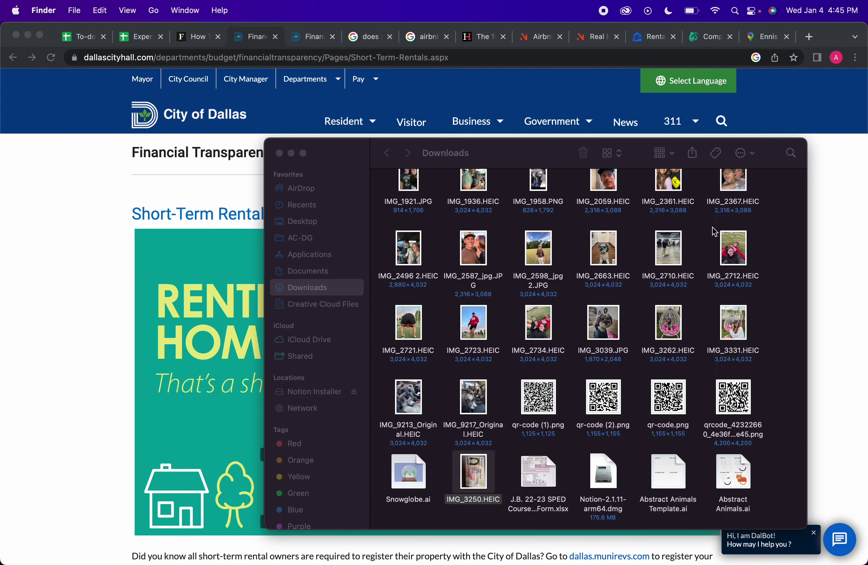
key(ctrl+Right)
click(709, 223)
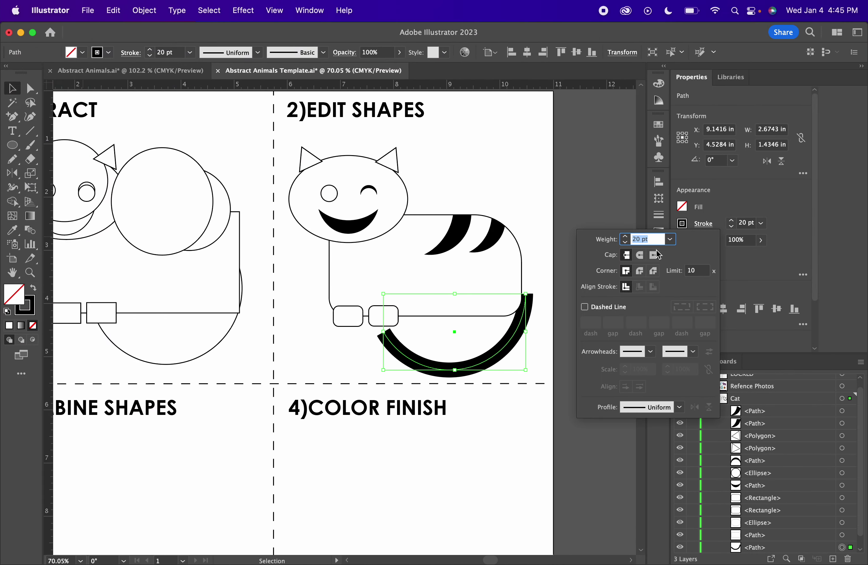
click(640, 255)
- Rotate the tail about 8.5°, reposition it, and scale it to about 2.29 × 1.48 in
scroll(409, 344, up, 5)
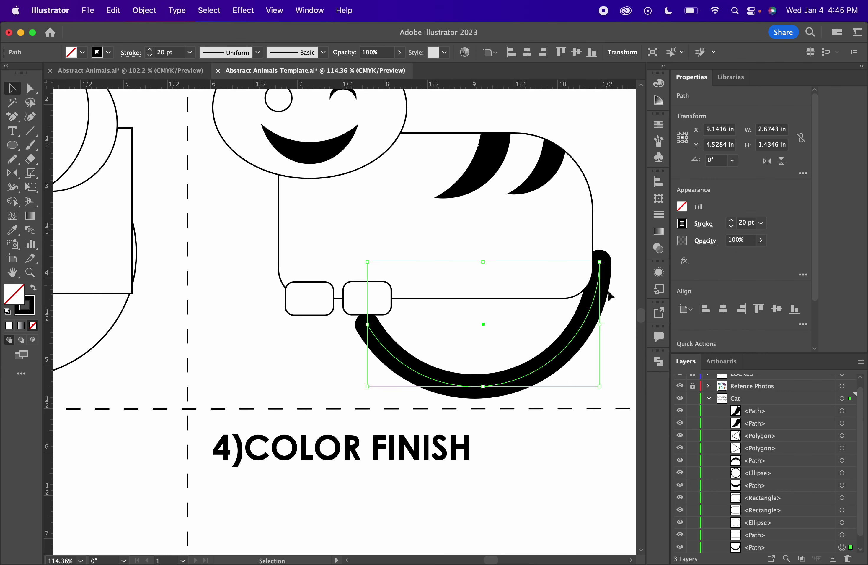
click(610, 292)
click(600, 273)
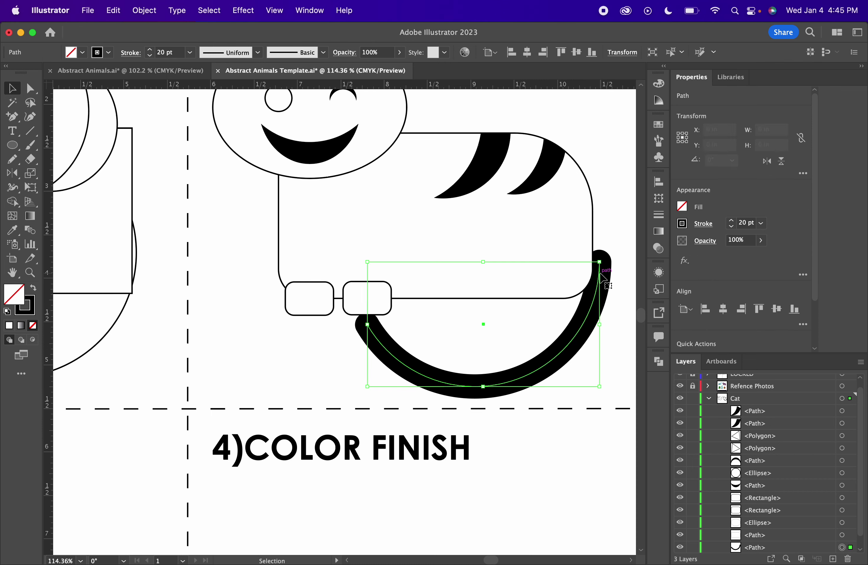
scroll(616, 248, right, 3)
drag(571, 253, 555, 240)
drag(556, 304, 541, 303)
scroll(541, 304, down, 10)
scroll(541, 303, up, 2)
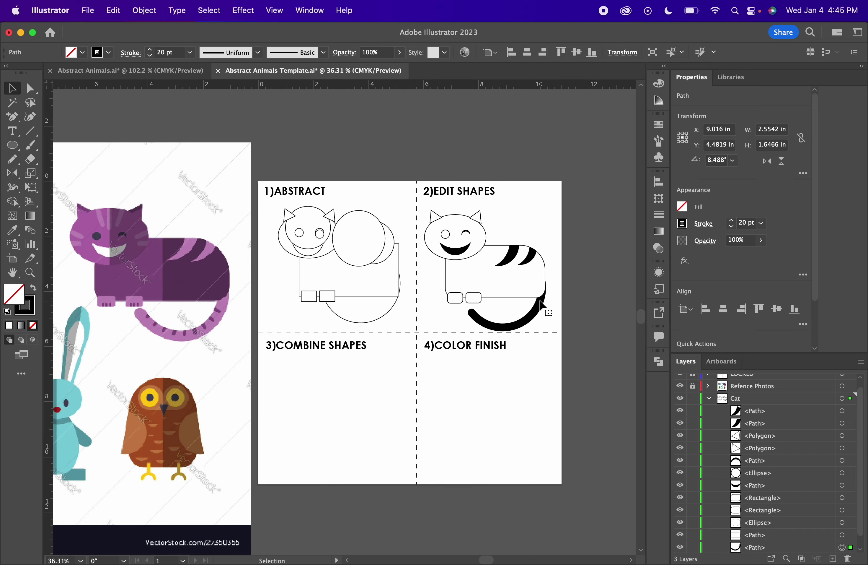
drag(537, 313, 536, 309)
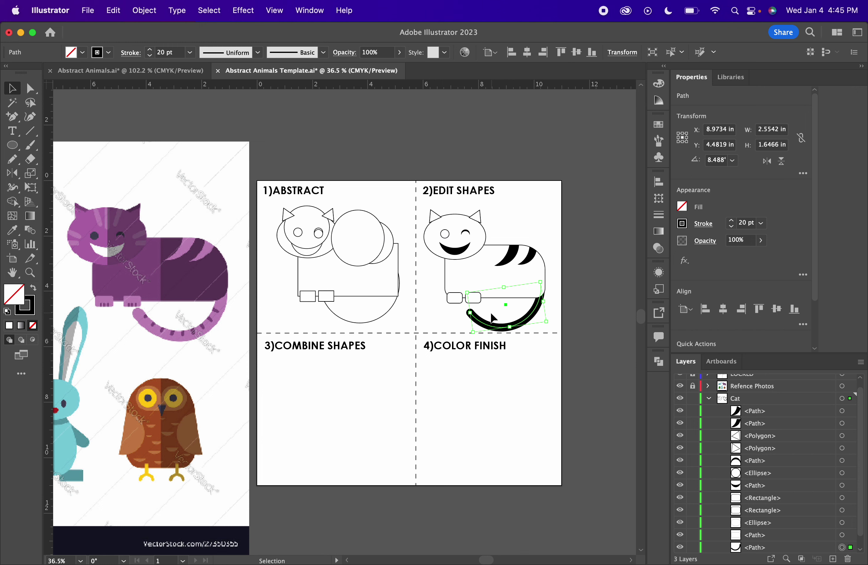
drag(472, 334, 475, 331)
click(476, 398)
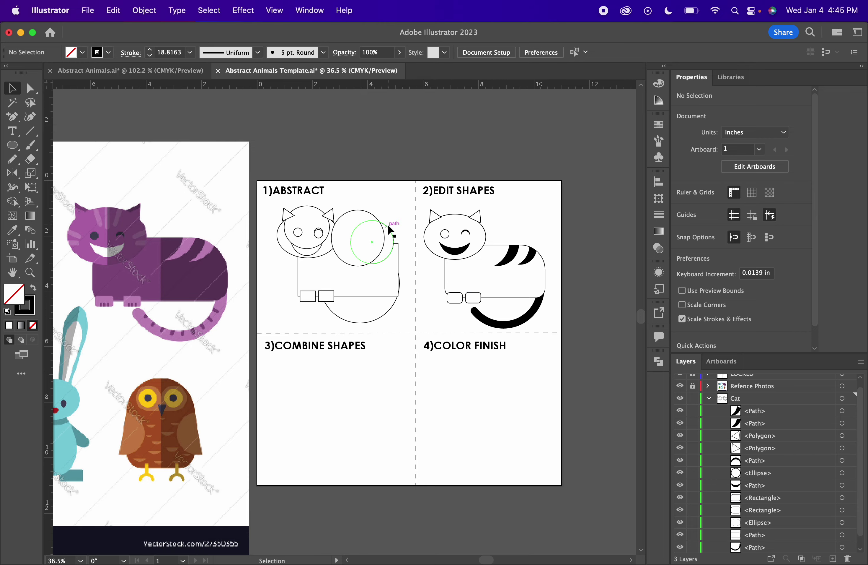
scroll(258, 217, up, 5)
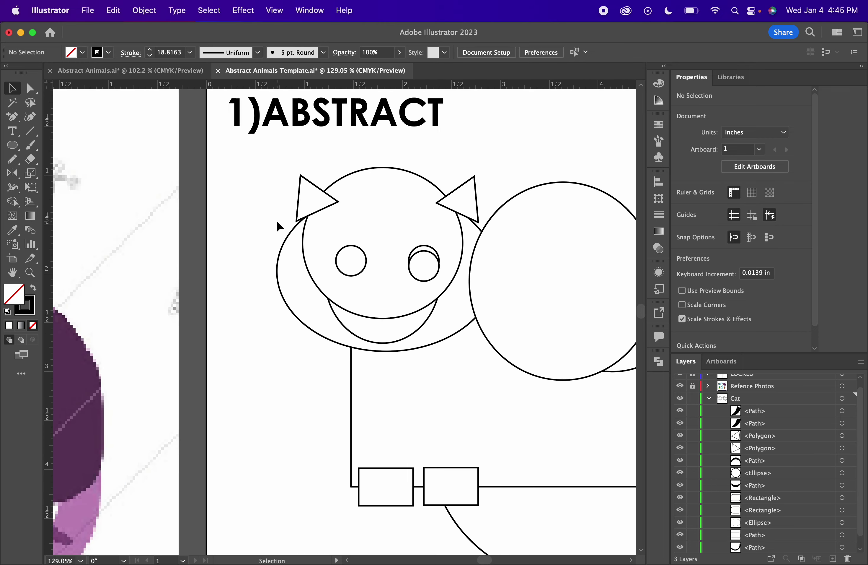
scroll(277, 222, down, 4)
scroll(277, 220, up, 8)
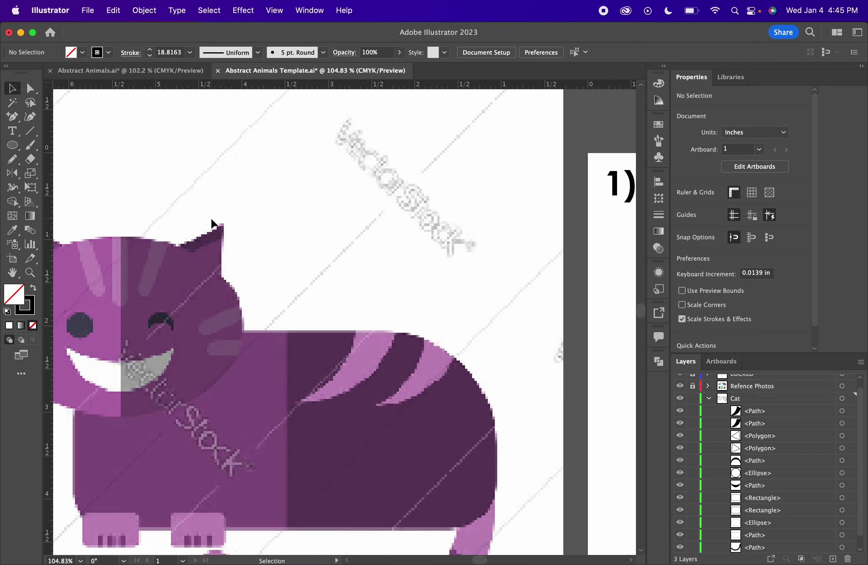
scroll(205, 257, down, 4)
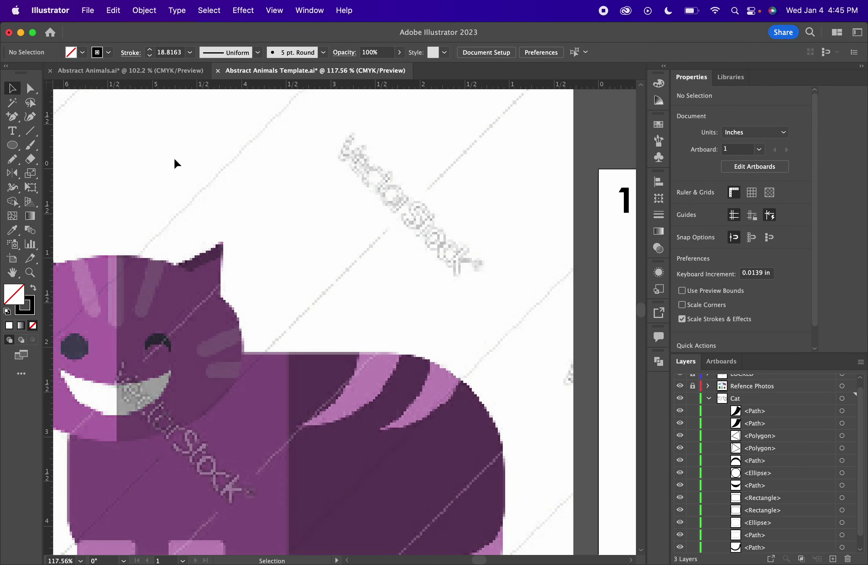
click(162, 71)
scroll(344, 185, down, 4)
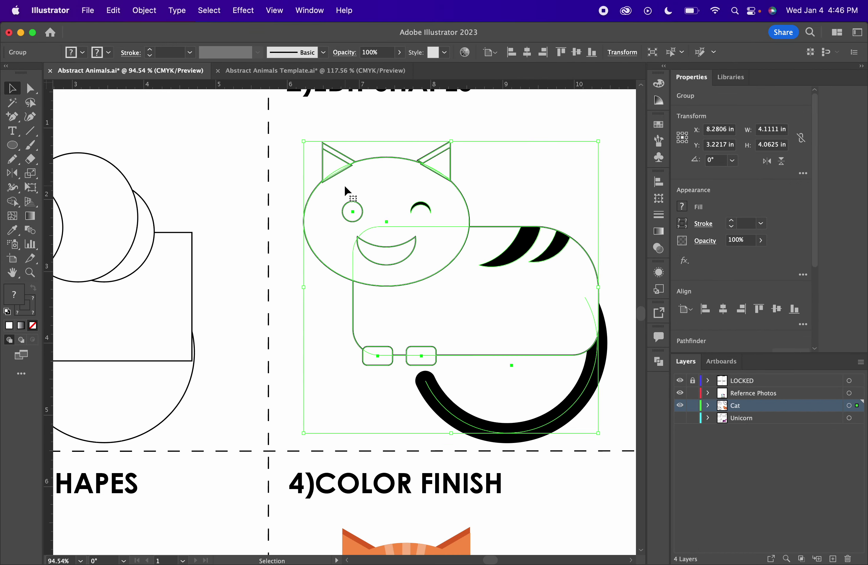
scroll(123, 222, left, 5)
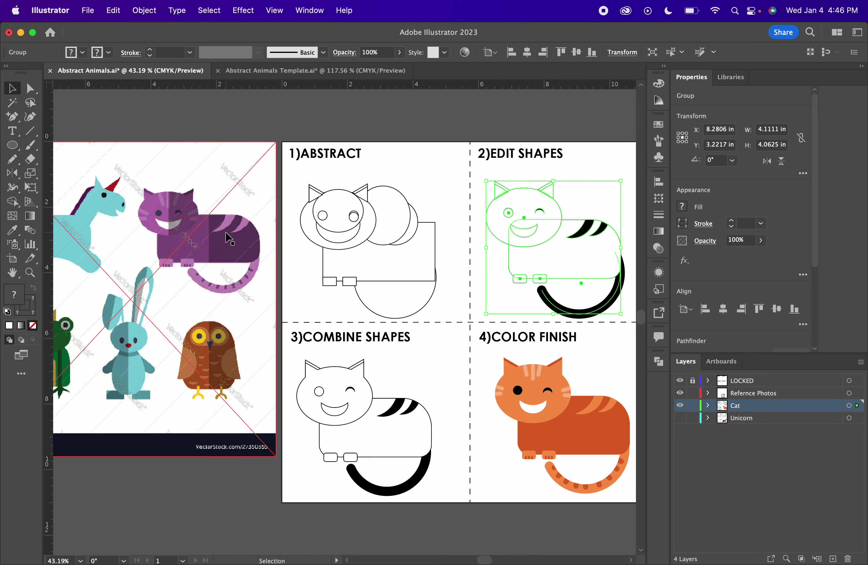
click(316, 70)
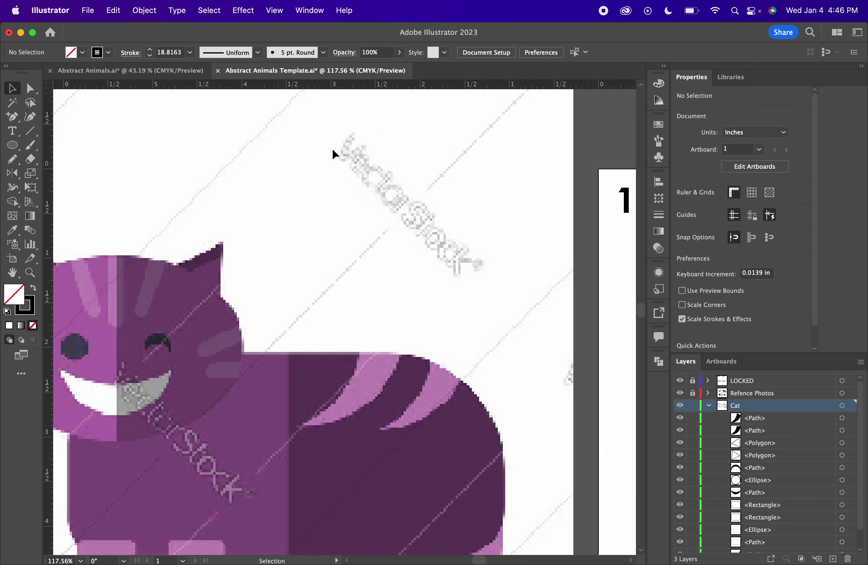
scroll(513, 296, down, 3)
scroll(513, 297, right, 6)
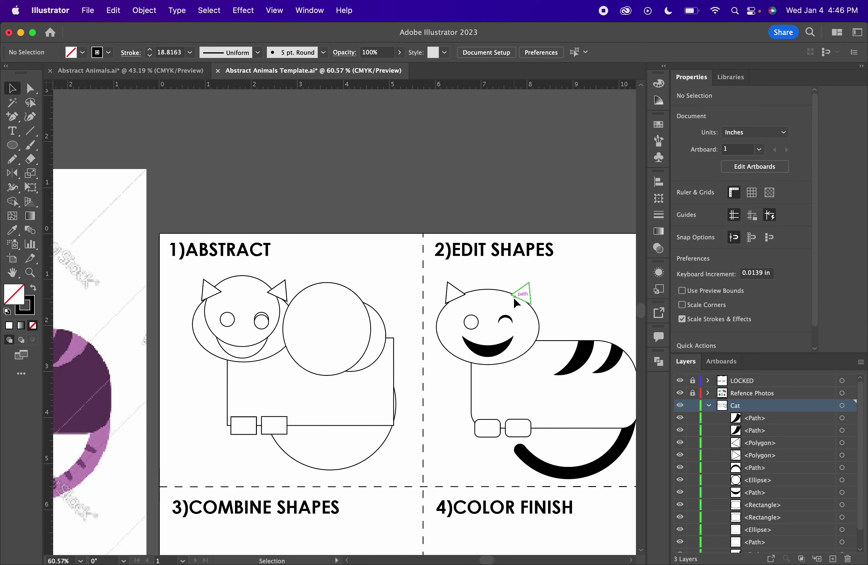
- Duplicate the right ear triangle and stack the copy above the original in Layers
click(507, 294)
scroll(511, 292, up, 4)
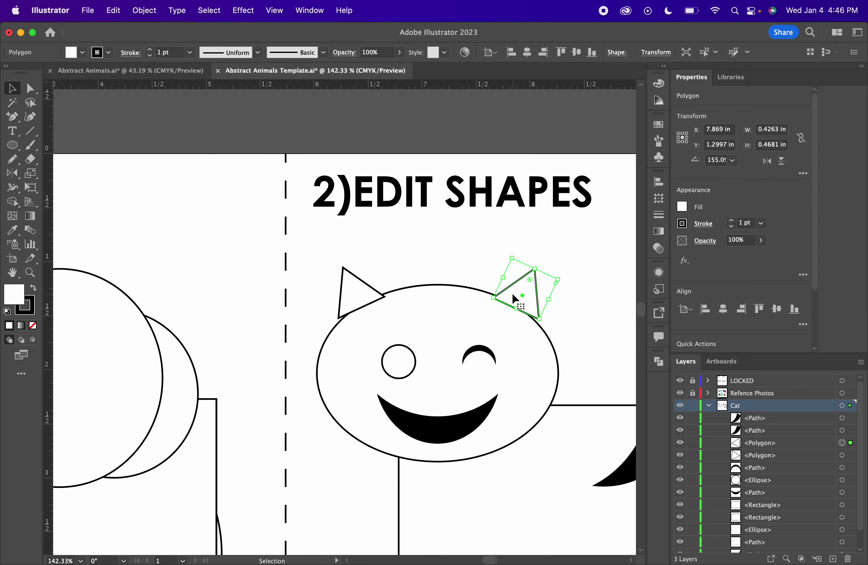
mouse_move(529, 294)
mouse_down()
mouse_move(536, 256)
mouse_move(528, 265)
mouse_move(502, 246)
mouse_up()
drag(520, 280, 519, 279)
click(561, 297)
click(537, 291)
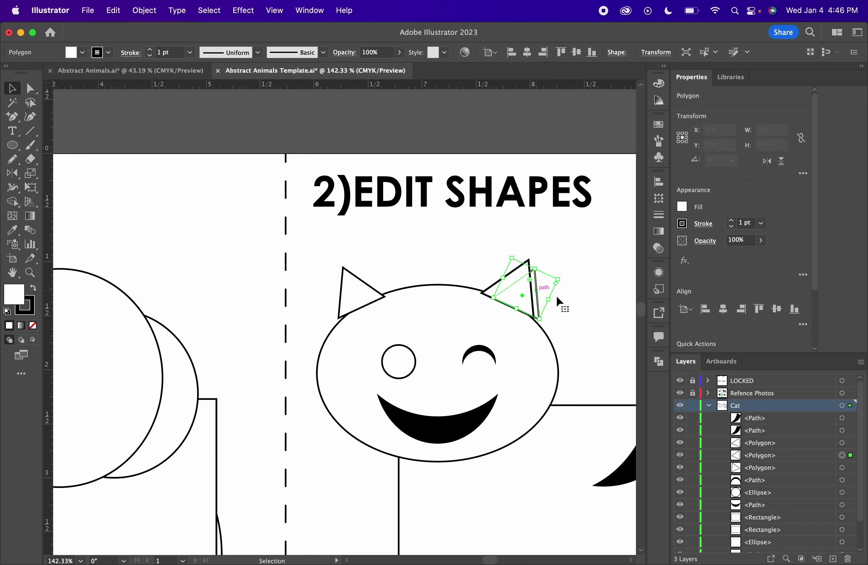
drag(783, 458, 777, 441)
- Position the copied triangle just inside the original right ear outline
click(579, 303)
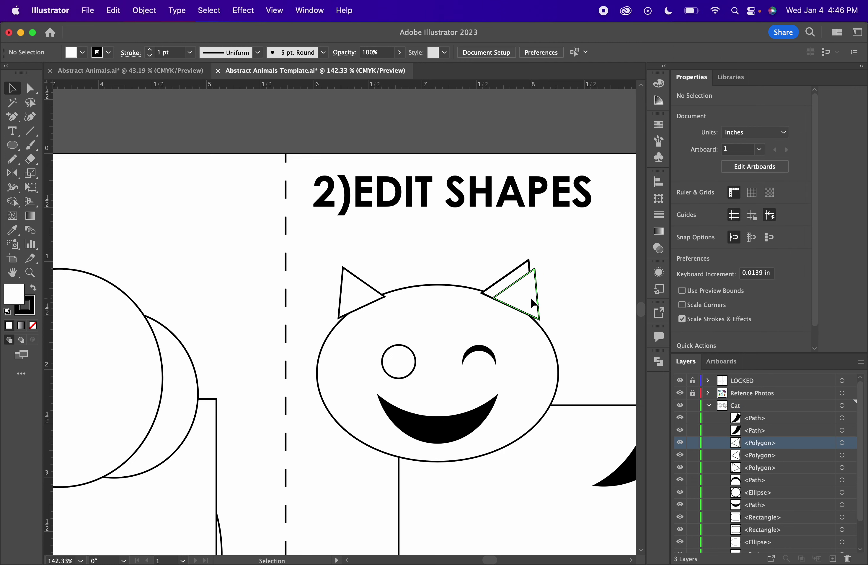
drag(533, 300, 525, 295)
click(573, 283)
scroll(550, 287, up, 10)
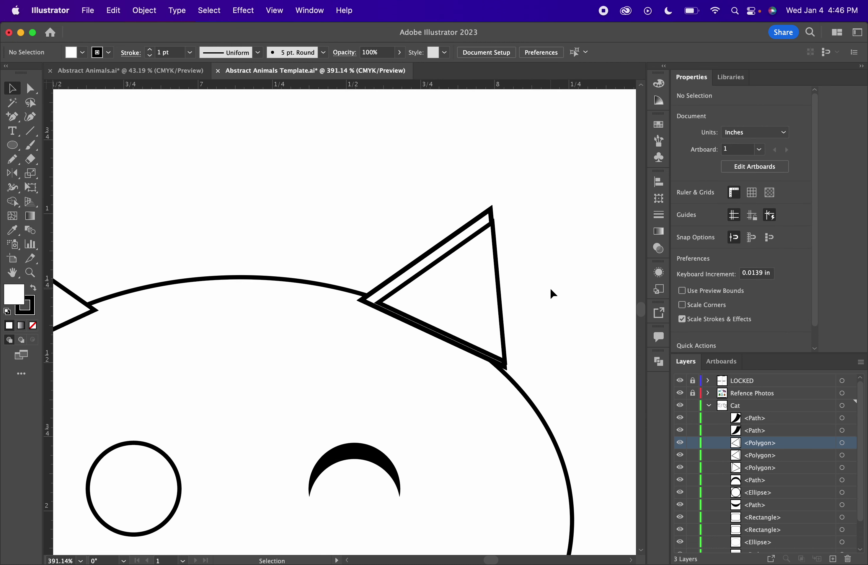
drag(431, 249, 430, 248)
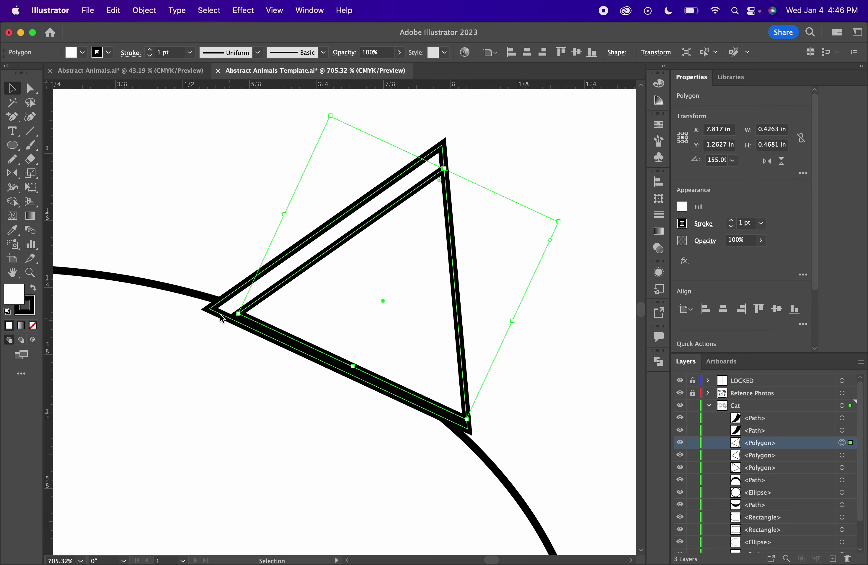
click(556, 360)
scroll(556, 359, down, 5)
scroll(556, 359, down, 5)
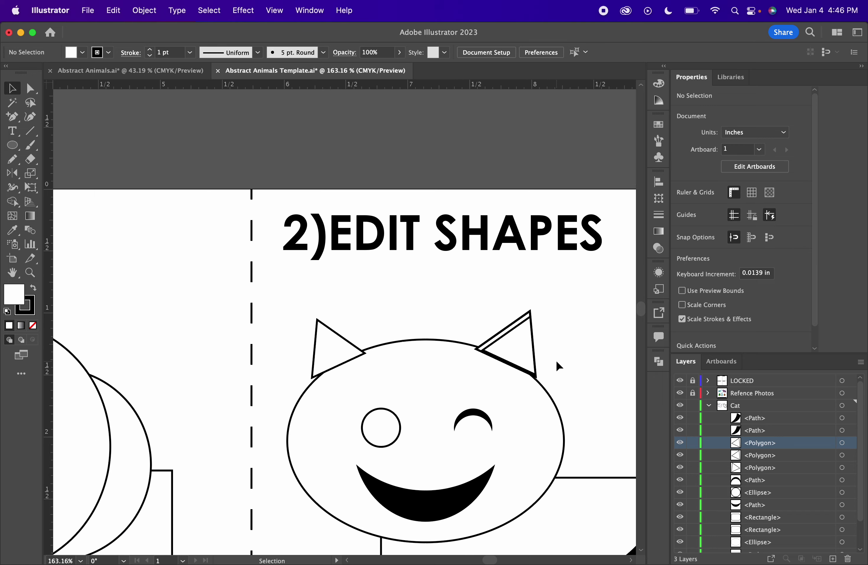
- Delete the left ear triangles
click(333, 337)
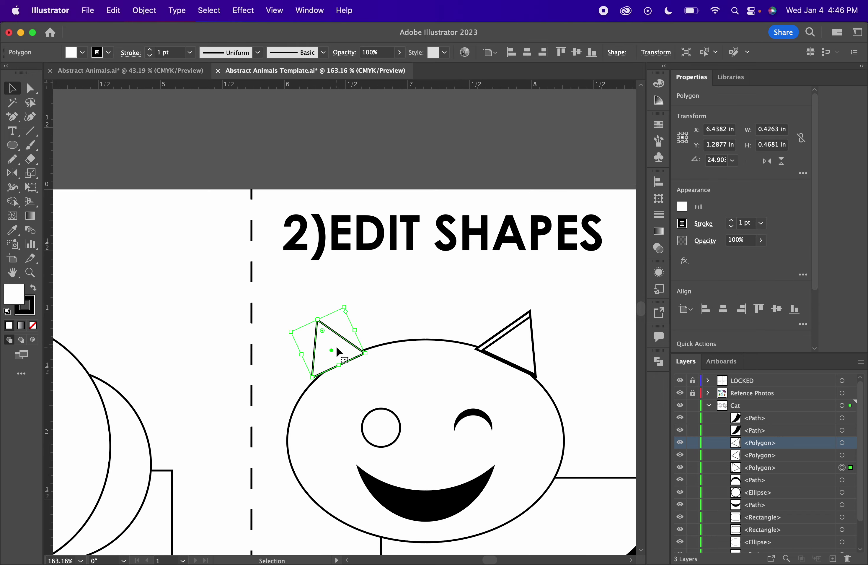
drag(337, 348, 355, 344)
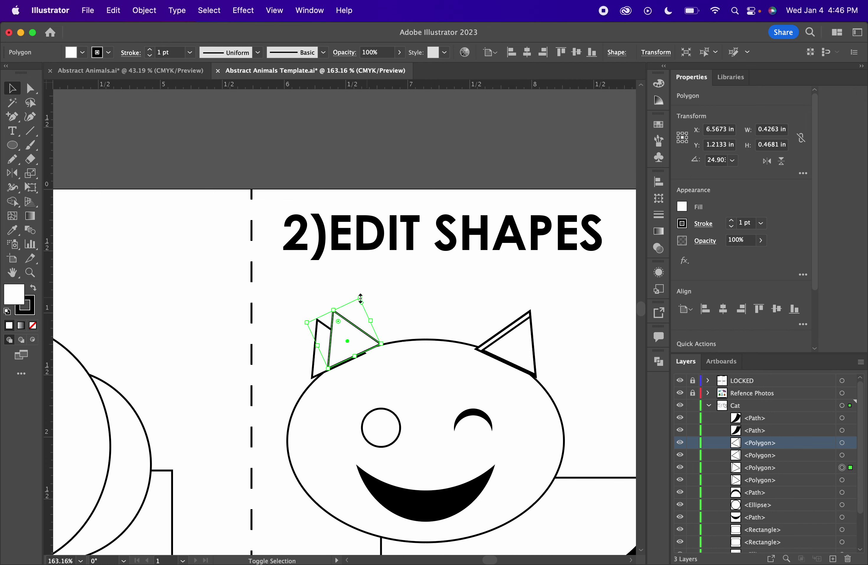
drag(360, 298, 367, 282)
drag(356, 325, 347, 331)
drag(292, 304, 348, 337)
key(Delete)
- Copy the doubled right ear to the left, mirror it with Reflect, and place it on the head
click(508, 354)
click(476, 318)
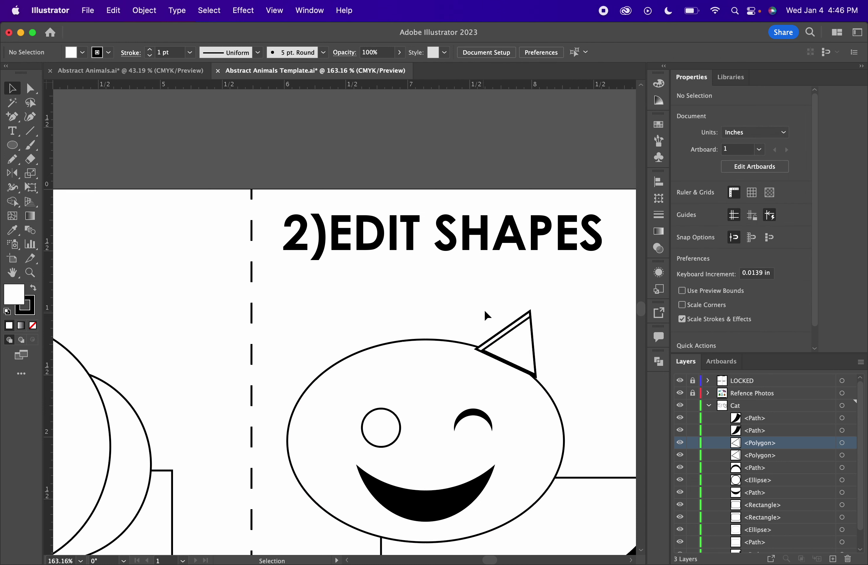
click(536, 337)
drag(515, 340, 329, 341)
click(133, 11)
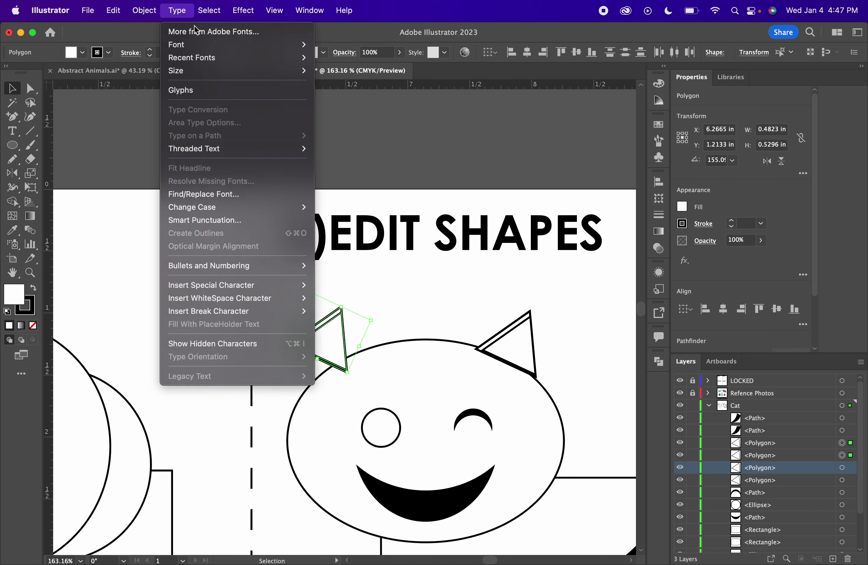
mouse_move(157, 32)
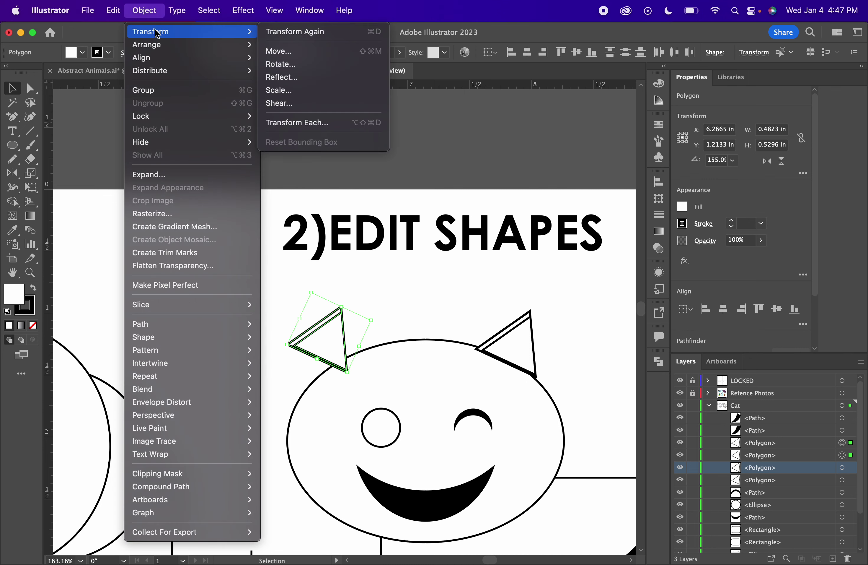
click(316, 78)
click(322, 330)
drag(315, 330, 350, 348)
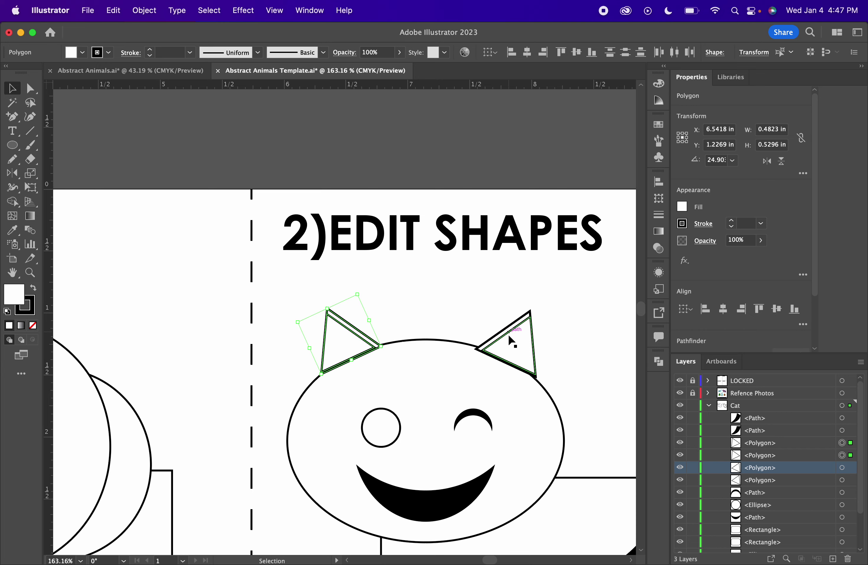
click(466, 306)
scroll(580, 350, down, 6)
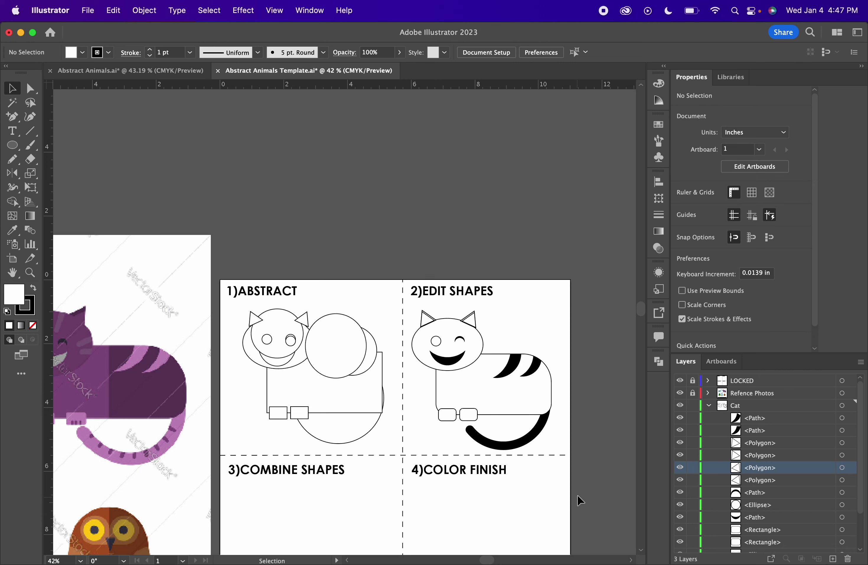
- Group all the cat's parts and name the group 'Edit Shapes'
scroll(577, 494, down, 2)
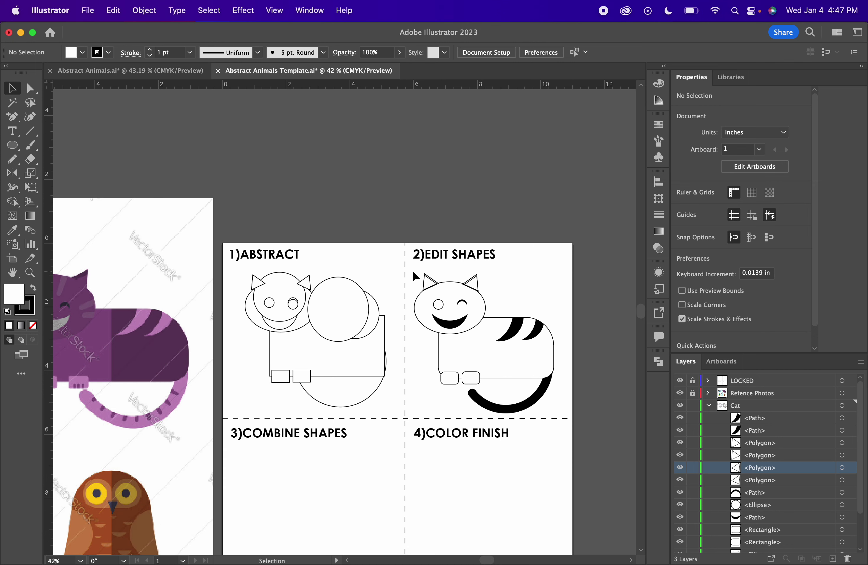
drag(412, 270, 556, 405)
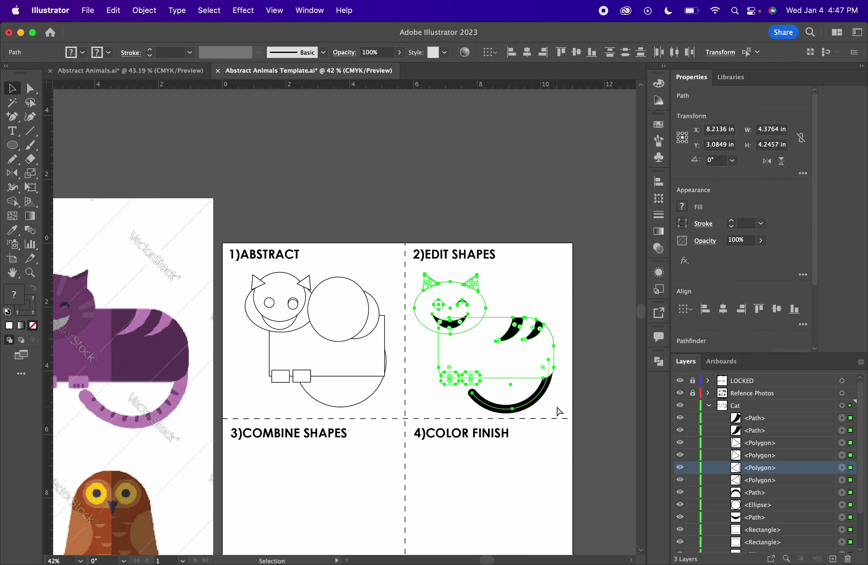
key(super+g)
double_click(730, 417)
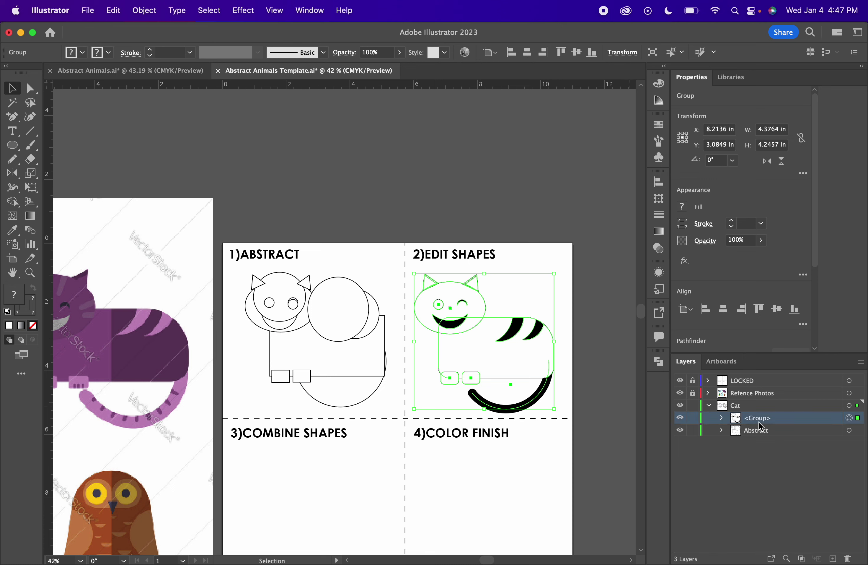
text(Edit Shapes)
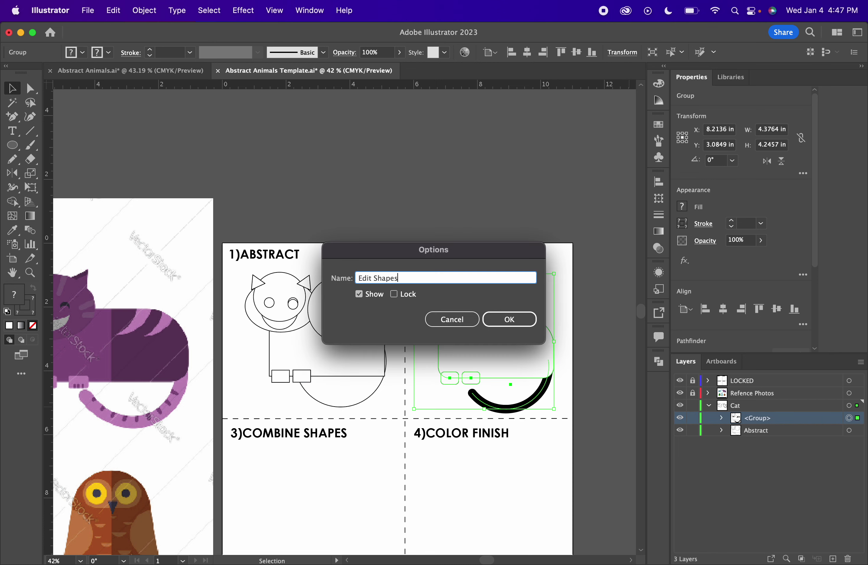
key(Return)
click(583, 458)
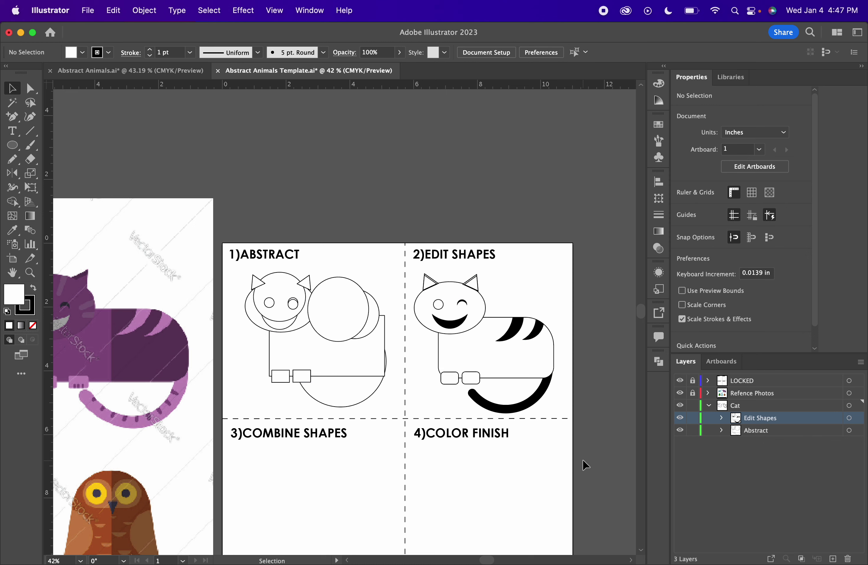
- Open the File menu and close it without choosing a command
click(87, 11)
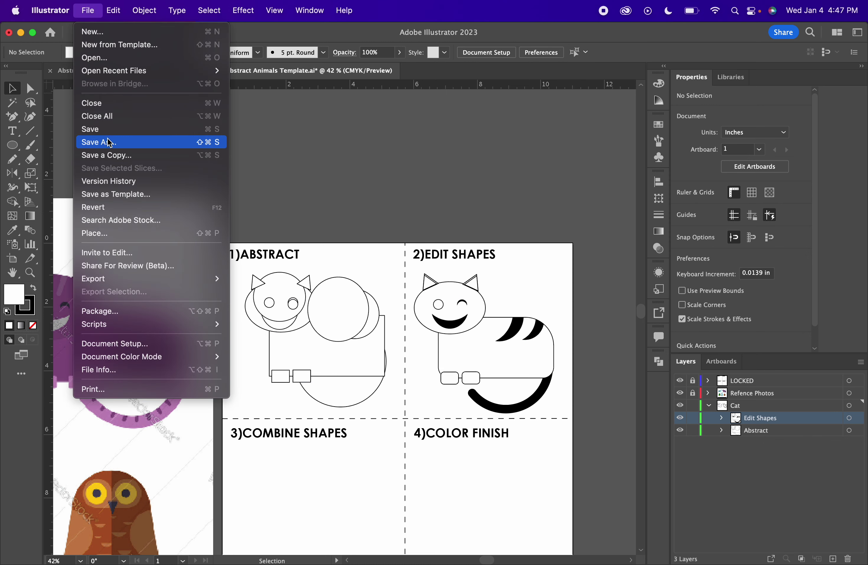
click(276, 178)
scroll(424, 473, down, 5)
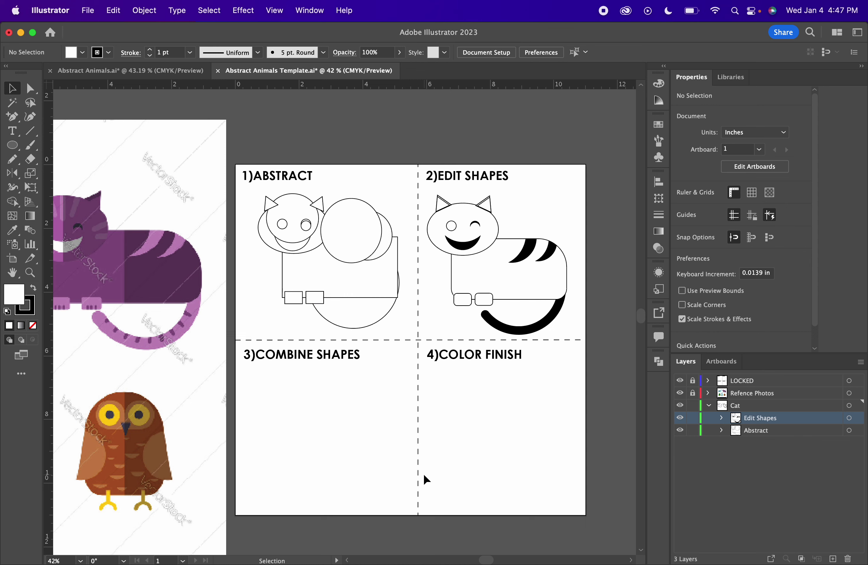